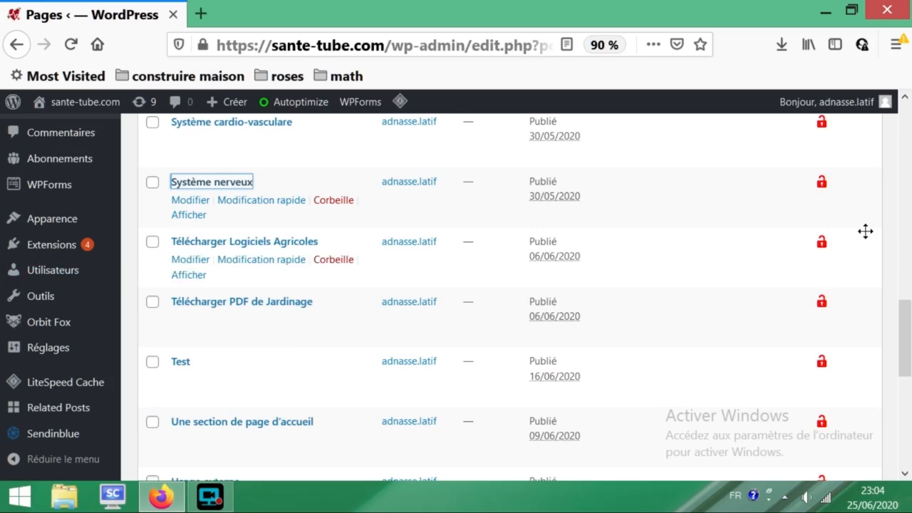
# Create a new WordPress page from the Pages list.
pyautogui.moveTo(906, 326); pyautogui.dragTo(907, 208)
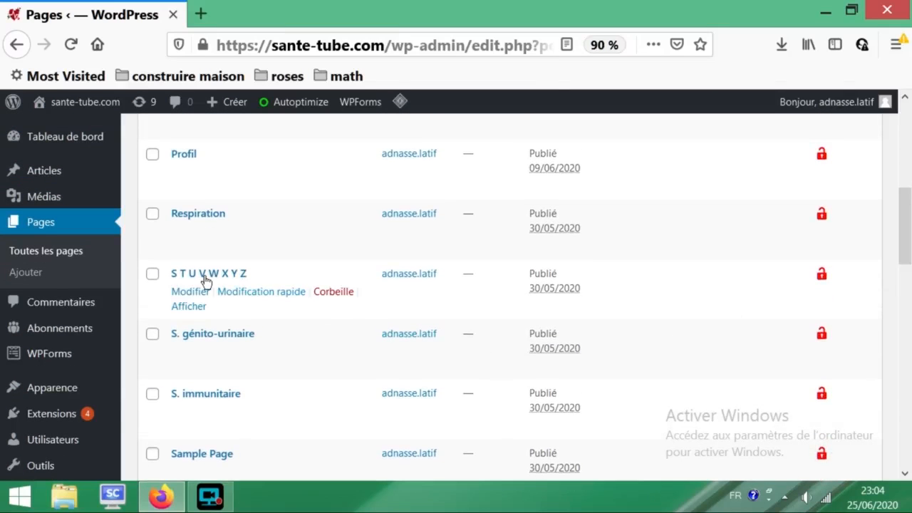
pyautogui.click(32, 225)
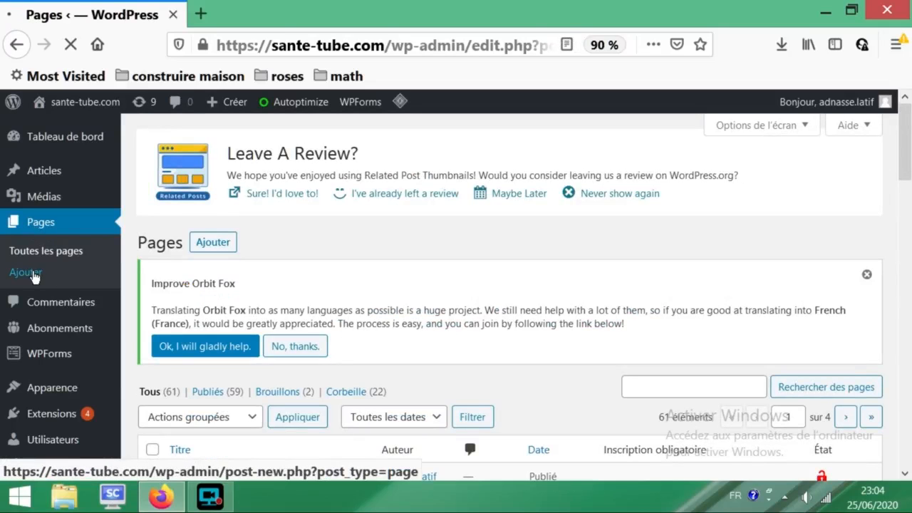
pyautogui.click(32, 275)
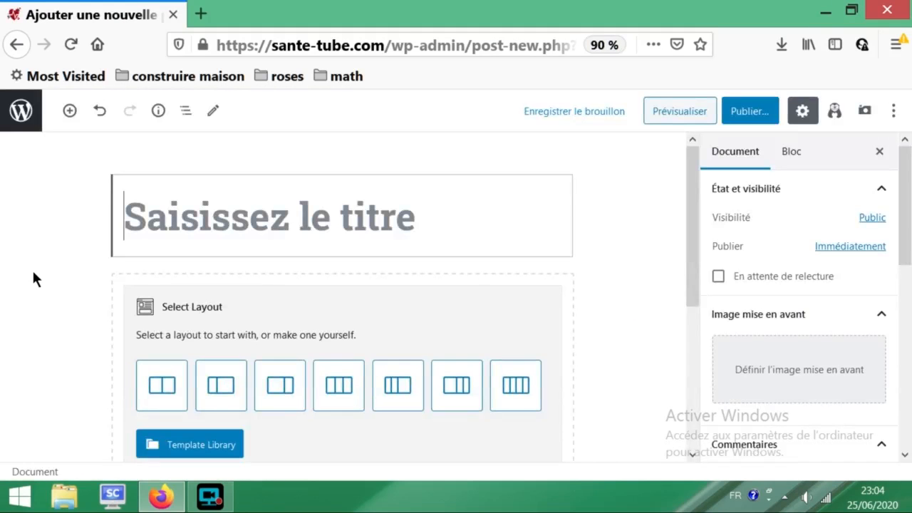
# Remove the Section layout block from the empty page.
pyautogui.moveTo(690, 199); pyautogui.dragTo(682, 232)
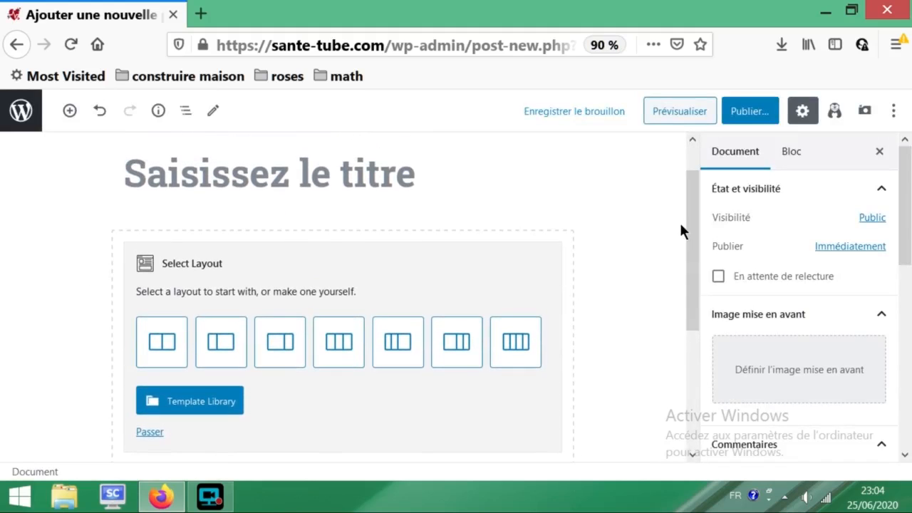
pyautogui.click(130, 180)
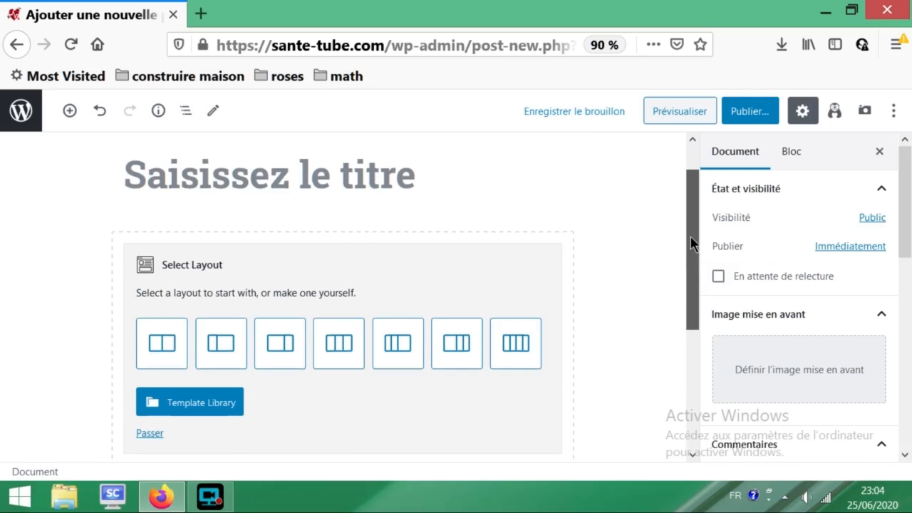
pyautogui.moveTo(692, 240); pyautogui.dragTo(691, 246)
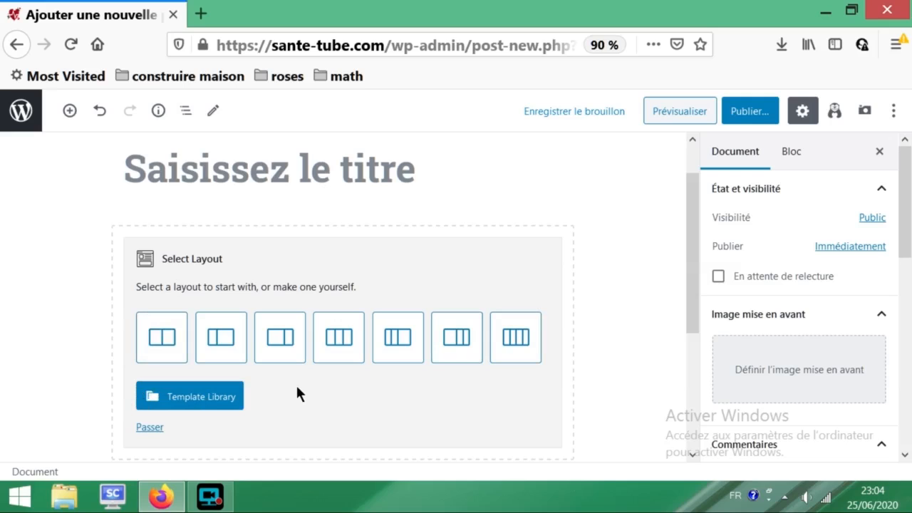
pyautogui.click(138, 309)
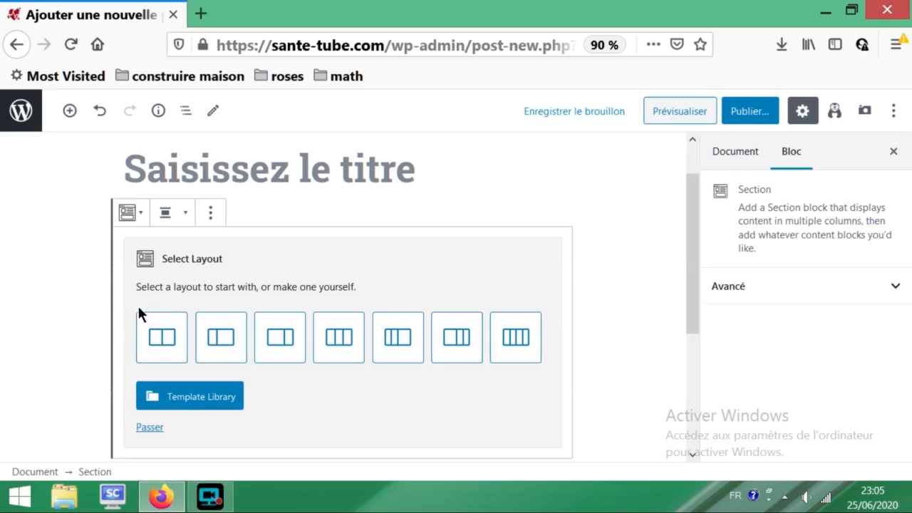
pyautogui.click(211, 213)
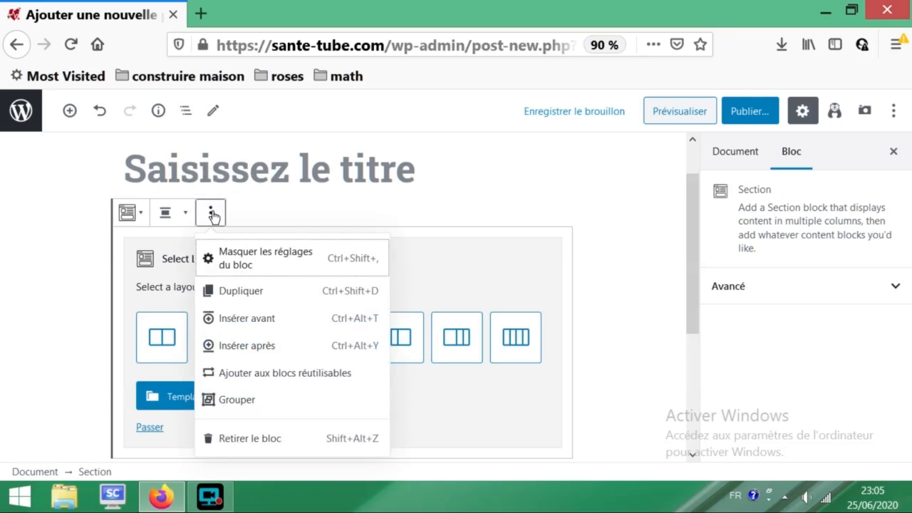
pyautogui.click(243, 438)
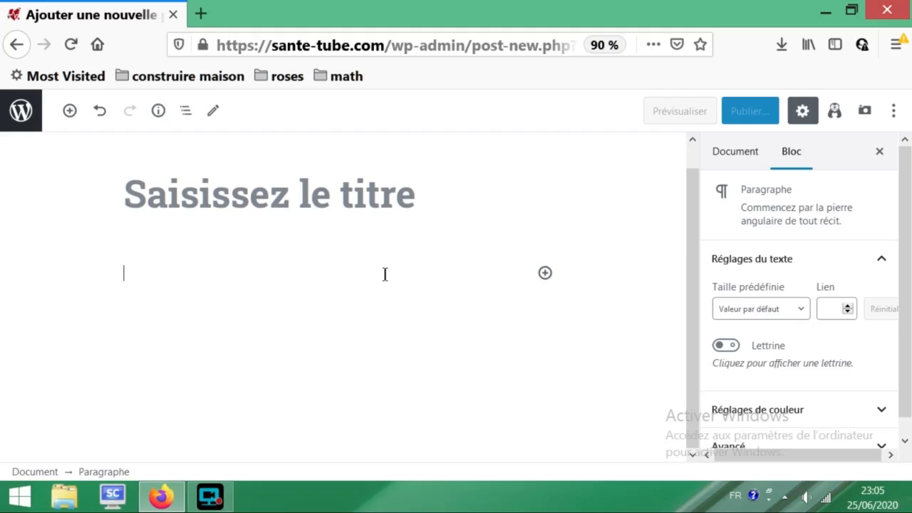
# Insert a Titre block below the page title and set its level to H3.
pyautogui.click(545, 274)
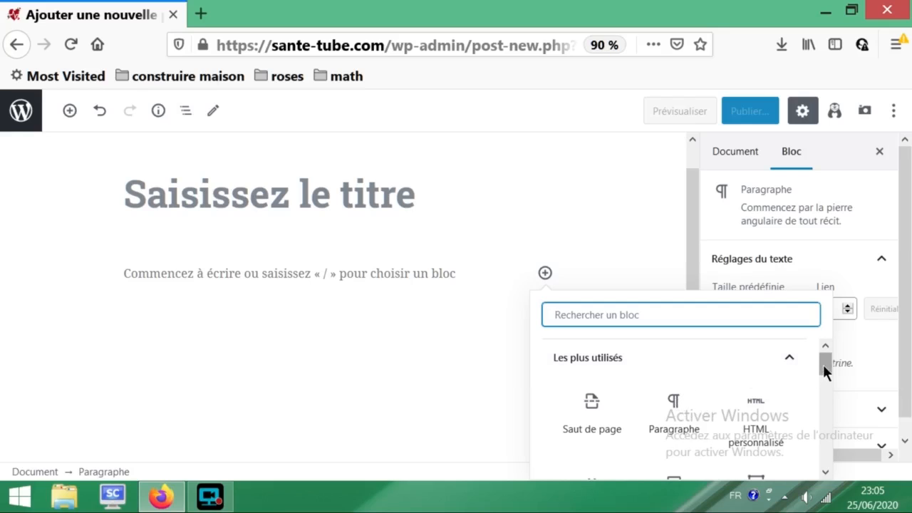
pyautogui.moveTo(828, 361); pyautogui.dragTo(829, 378)
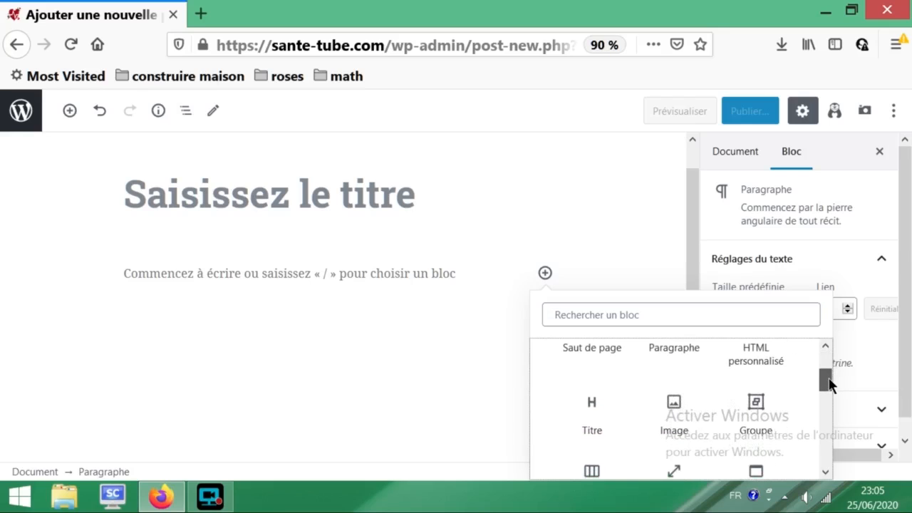
pyautogui.click(592, 407)
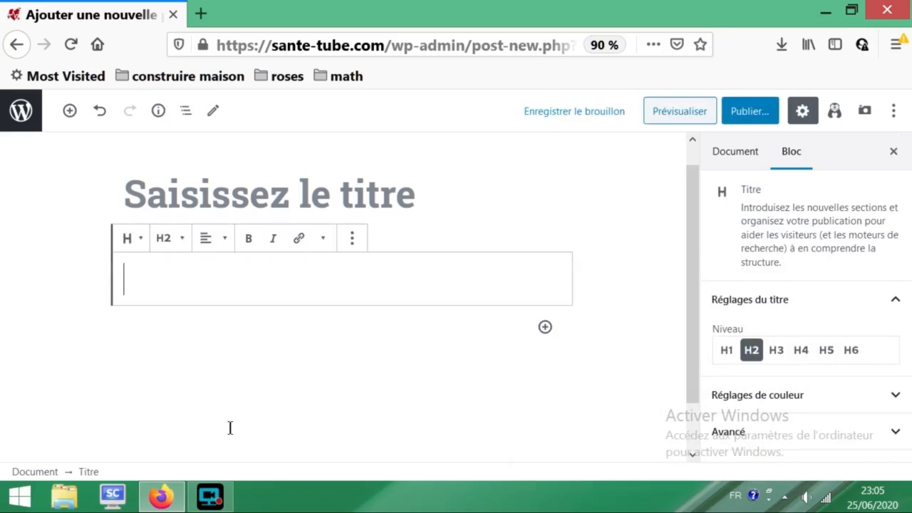
pyautogui.click(183, 243)
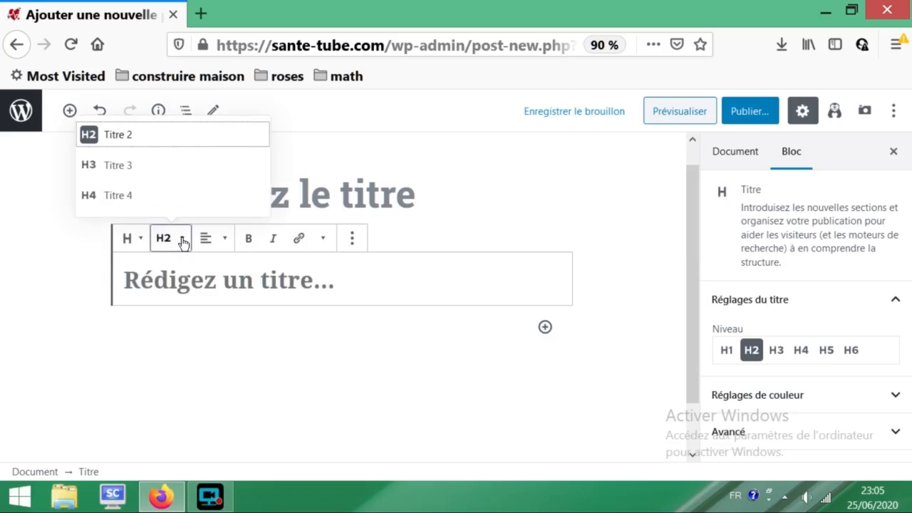
pyautogui.click(91, 173)
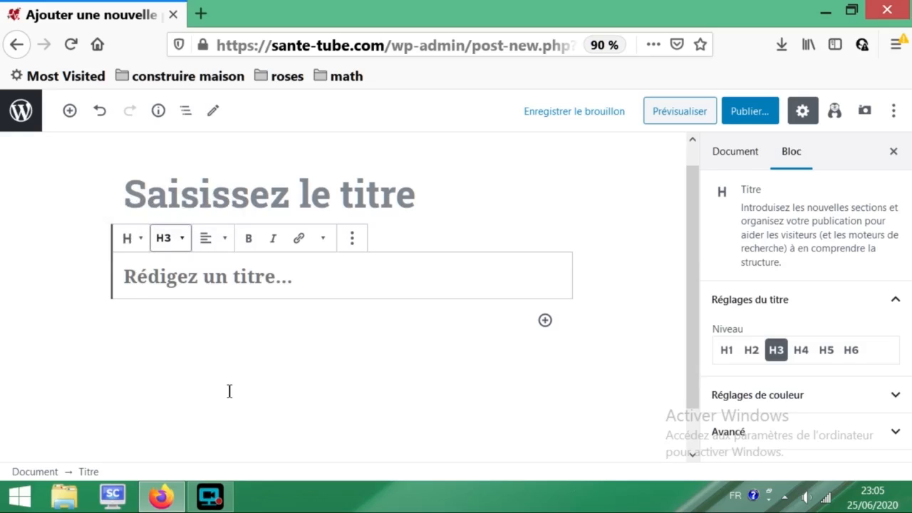
# Enter "comment selectionner plusieurs blocs et les copier dans une autre page" as the H3 heading's text.
pyautogui.click(134, 282)
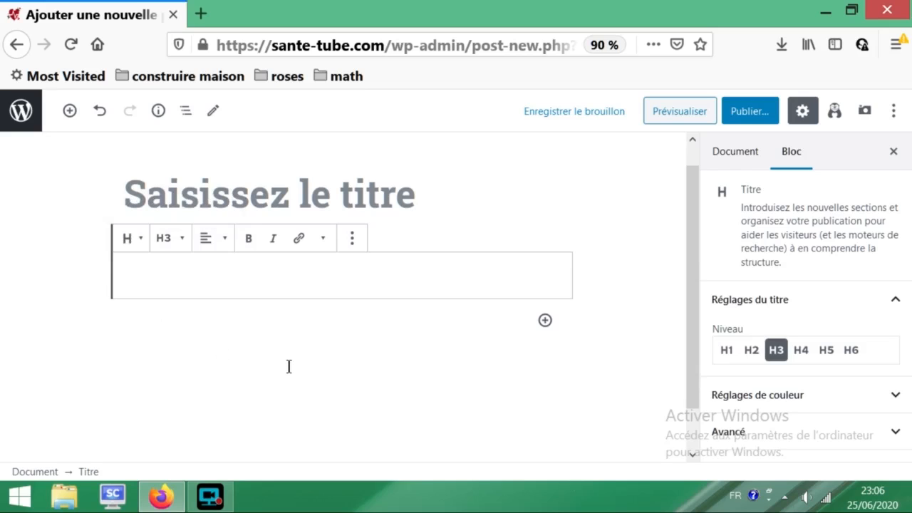
pyautogui.write('co')
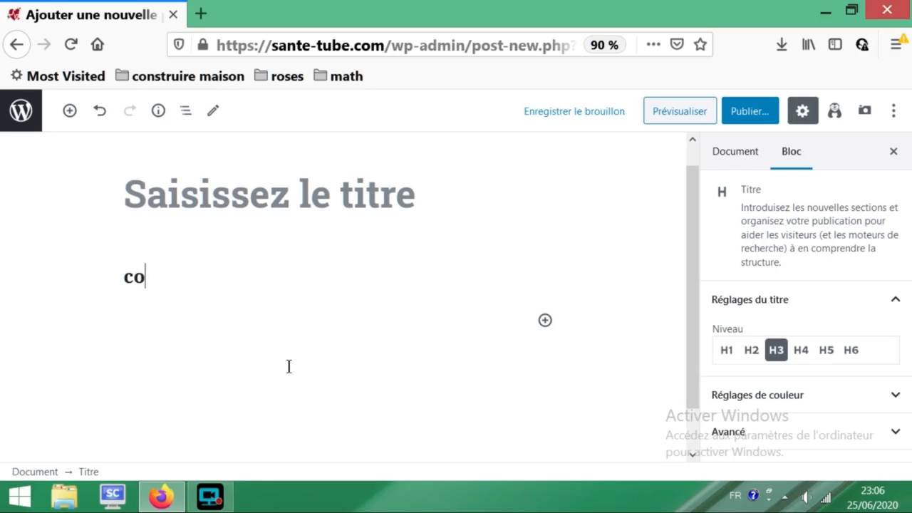
pyautogui.write('mment')
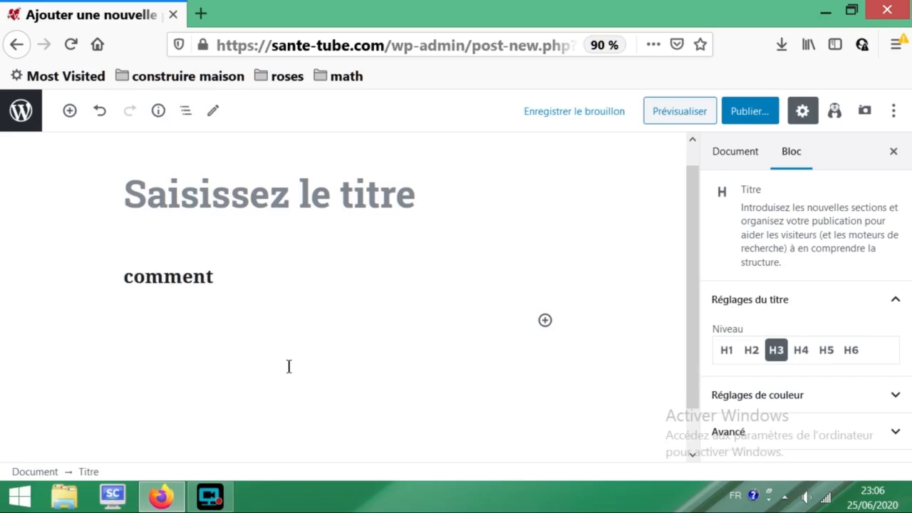
pyautogui.write(' select')
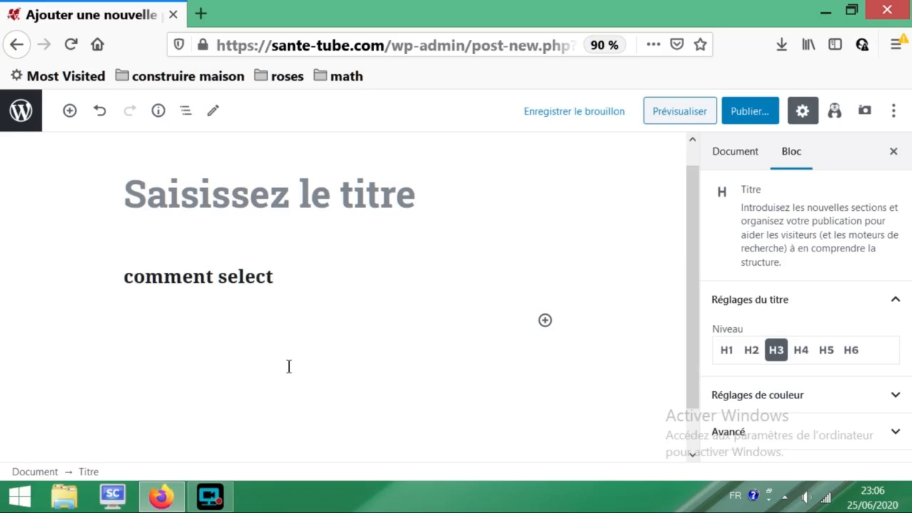
pyautogui.write('ionn')
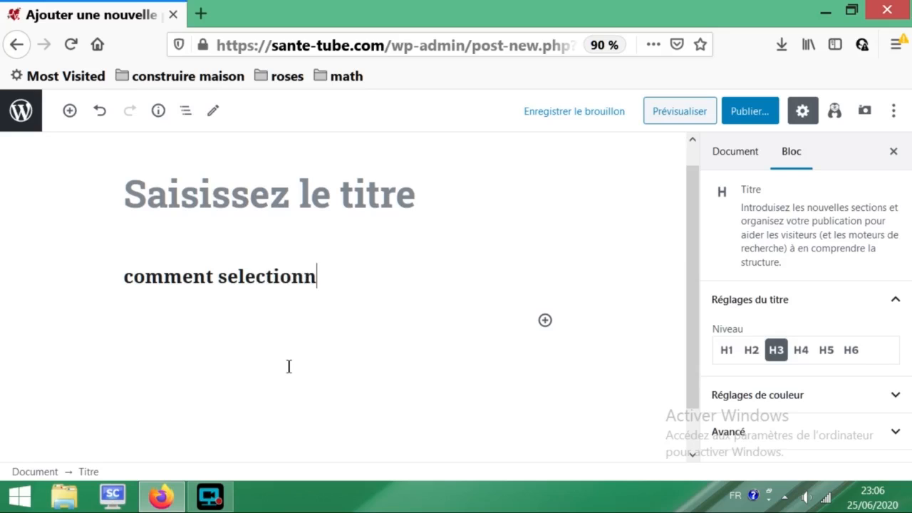
pyautogui.write('er')
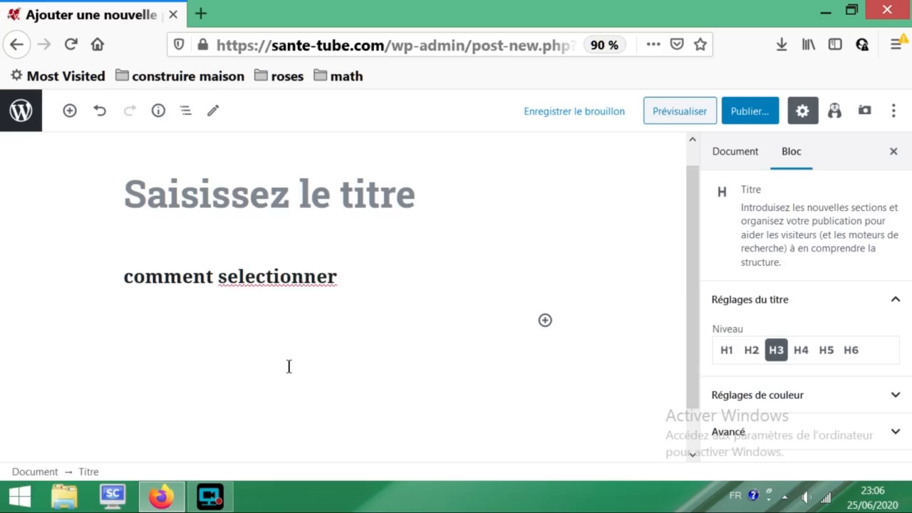
pyautogui.write(' plusi')
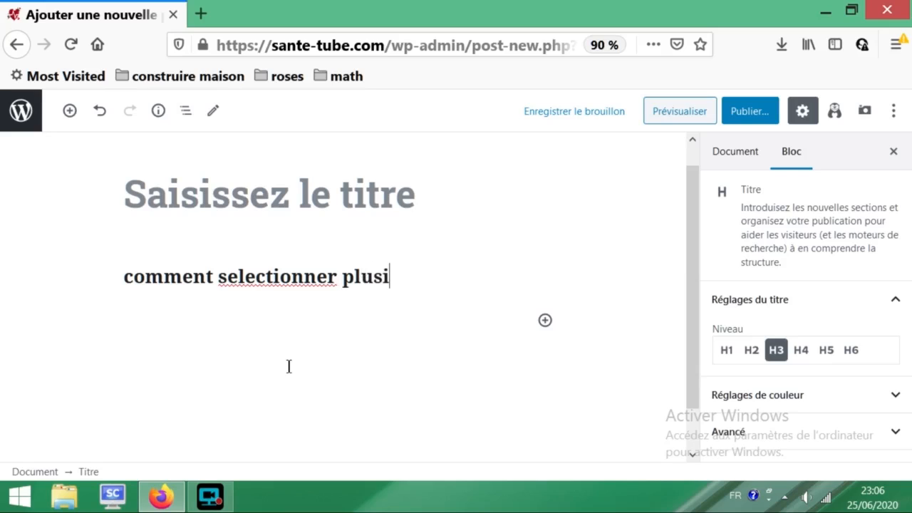
pyautogui.write('eurs b')
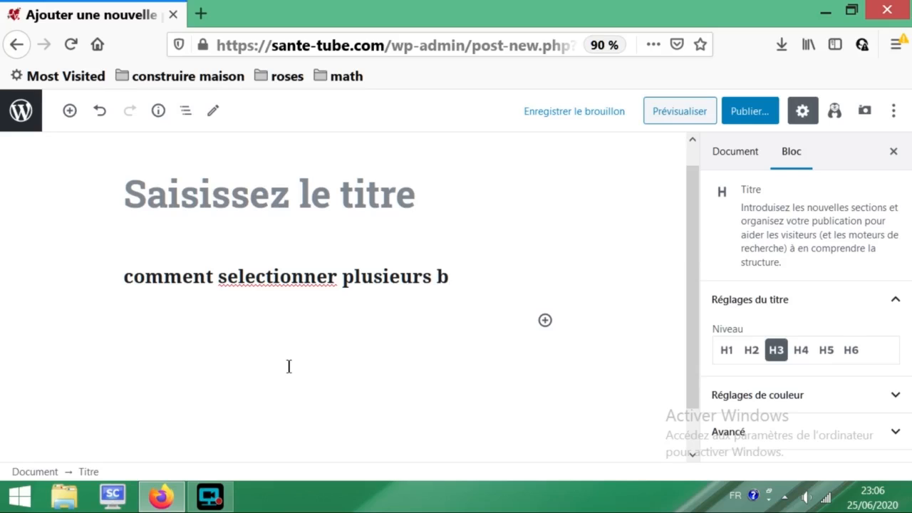
pyautogui.write('locs e')
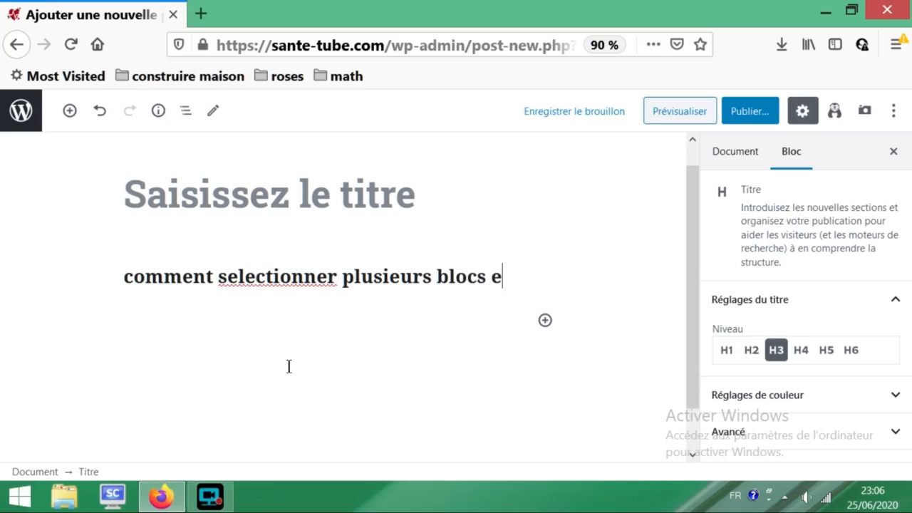
pyautogui.write('t les c')
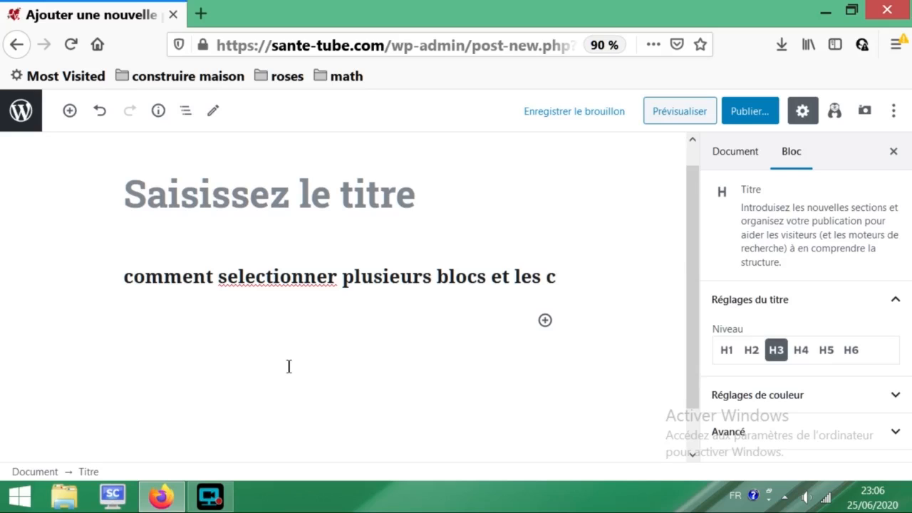
pyautogui.write('opi')
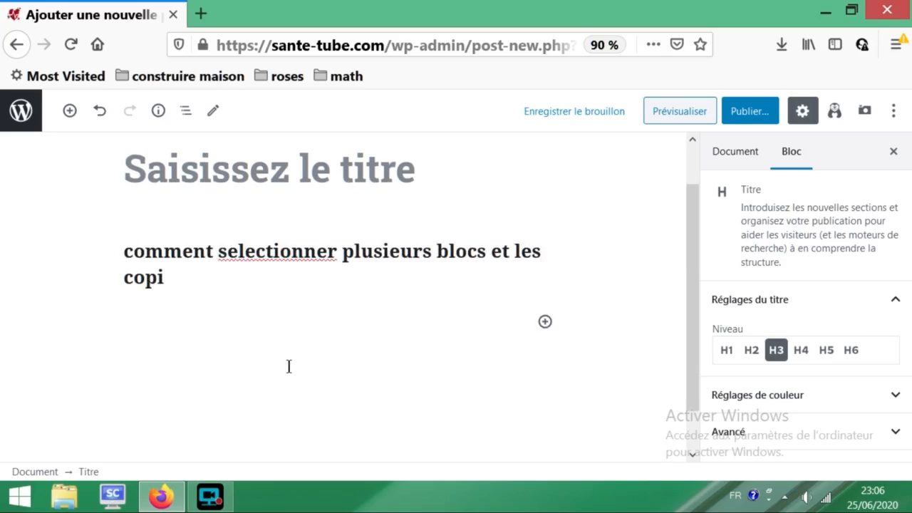
pyautogui.write('er')
pyautogui.write(' da')
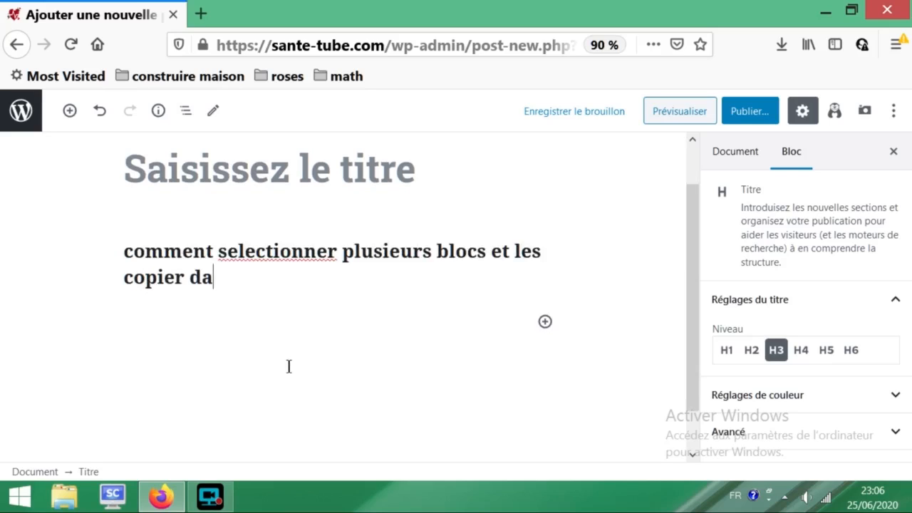
pyautogui.write('ns une')
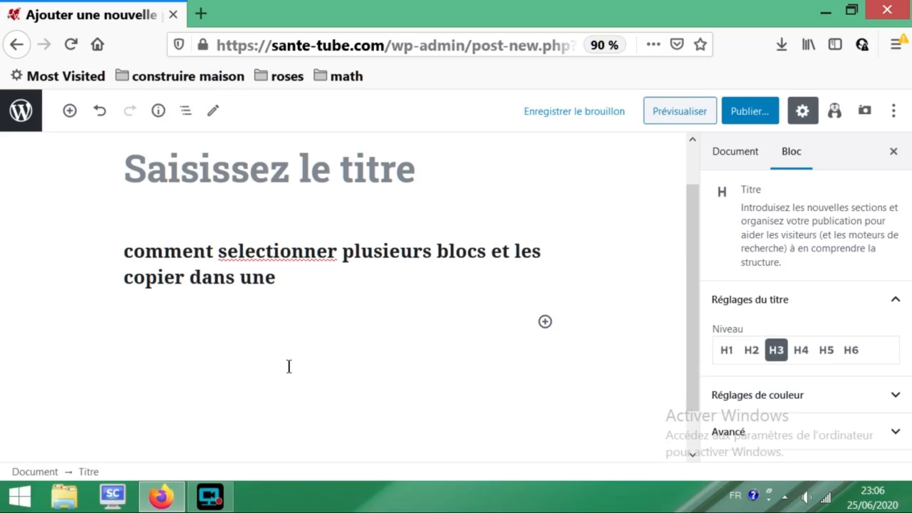
pyautogui.write(' autre pag')
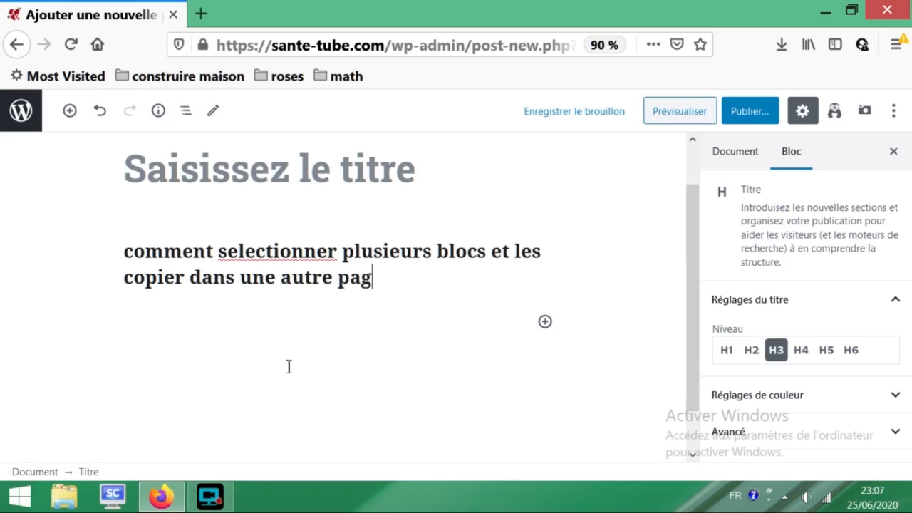
pyautogui.write('e')
# Add a Paragraphe block under the heading with the filler text "hgxccgcvc cgccgfgc bcgcgcg gxvxx jydtrdd fdhfhfhfhf".
pyautogui.click(545, 322)
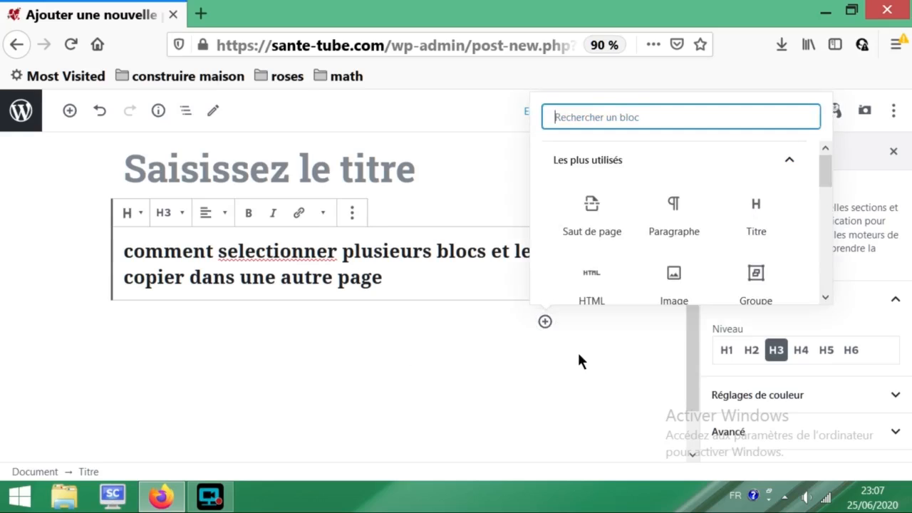
pyautogui.click(677, 214)
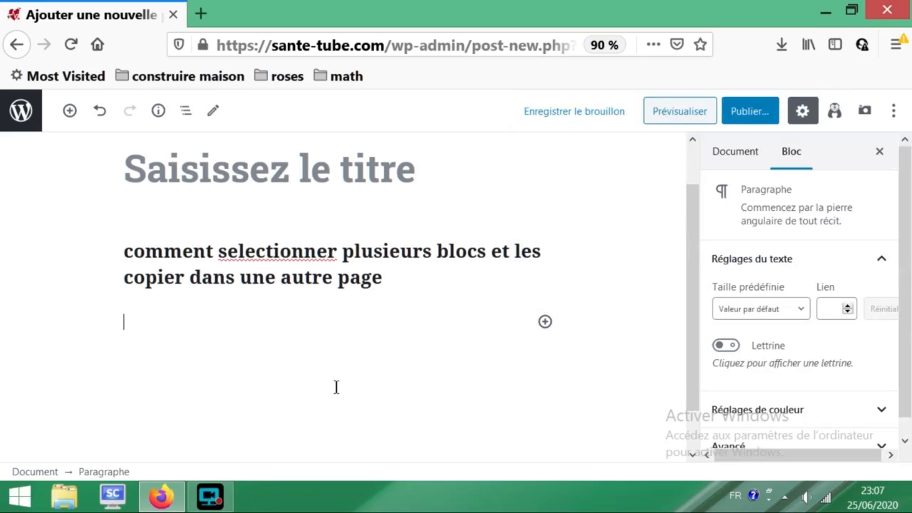
pyautogui.write('hgxccgcvc cg')
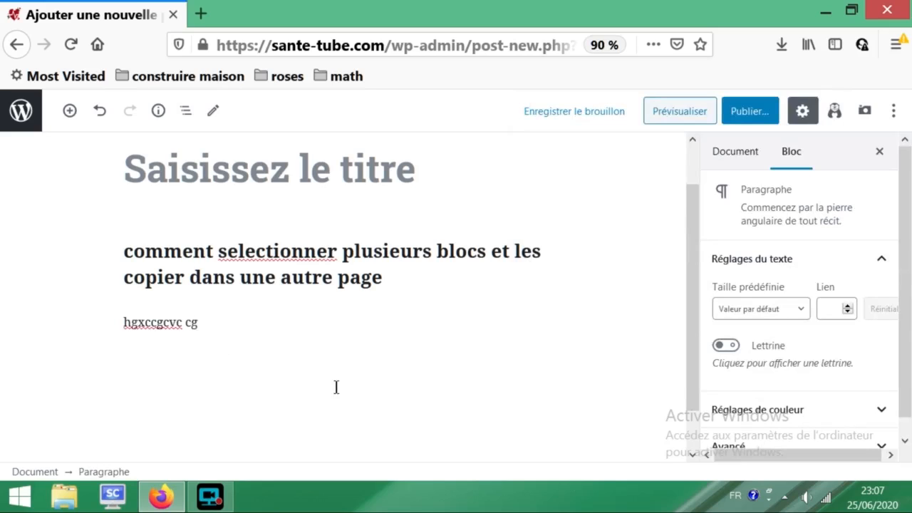
pyautogui.write('ccgfgc bcgcgcg ')
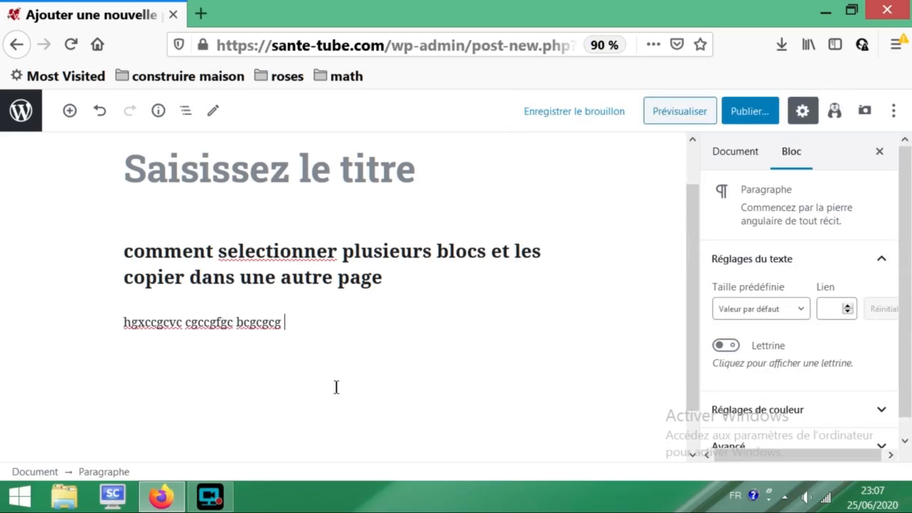
pyautogui.write('gxvxx jy')
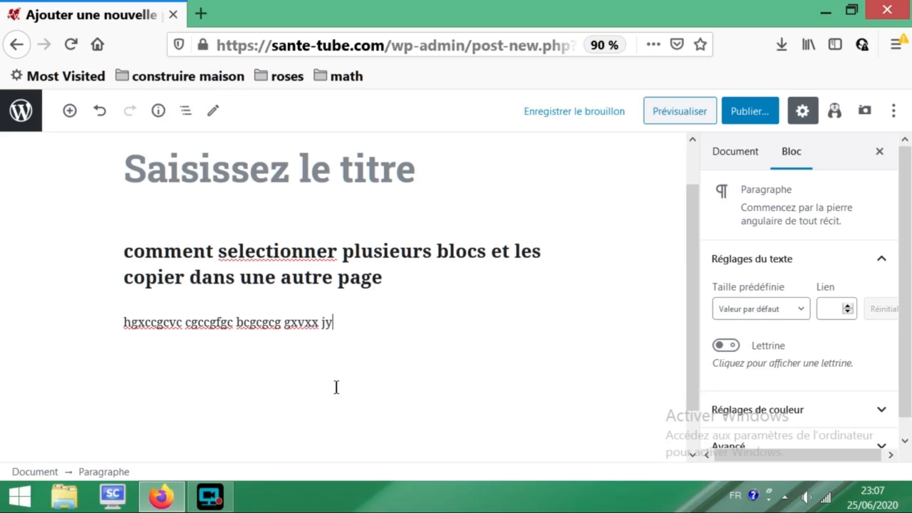
pyautogui.write('dtrdd fdhfhfhfhf')
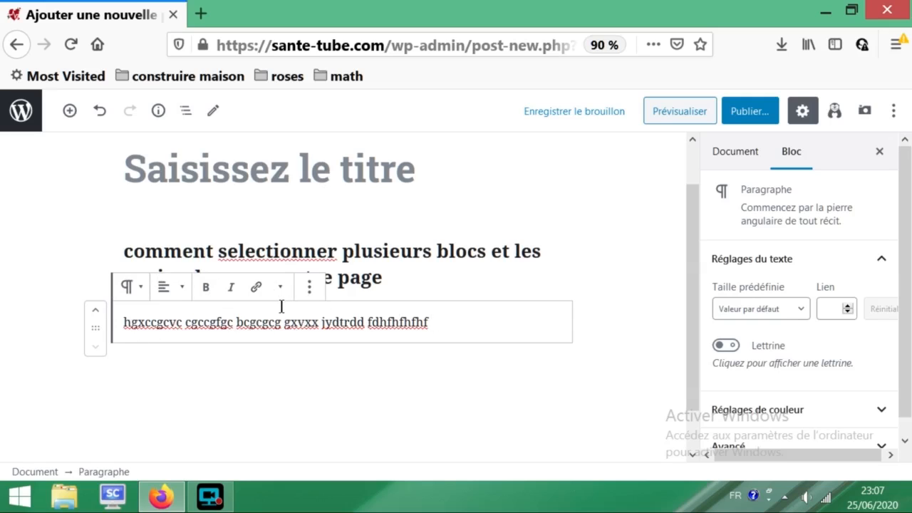
# Insert an Image block under the paragraph and fill it with acerola.jpg from the media library.
pyautogui.click(70, 112)
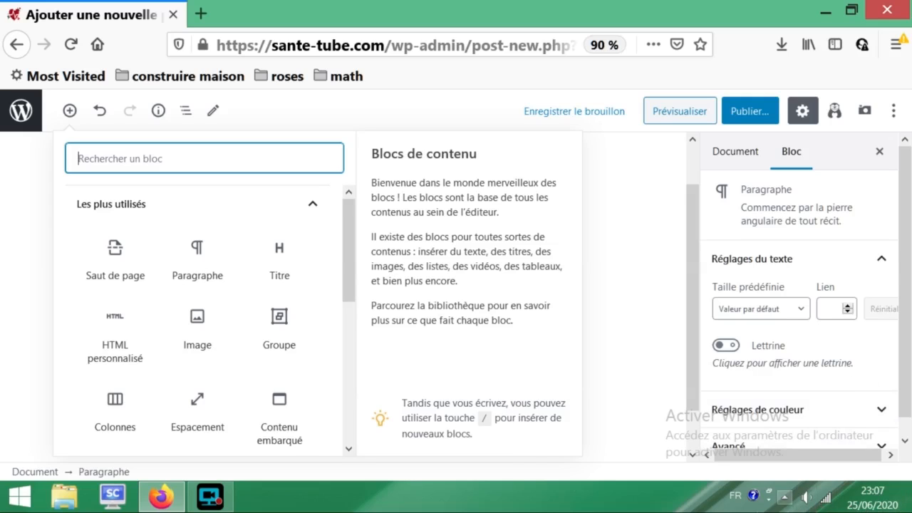
pyautogui.moveTo(346, 240); pyautogui.dragTo(346, 241)
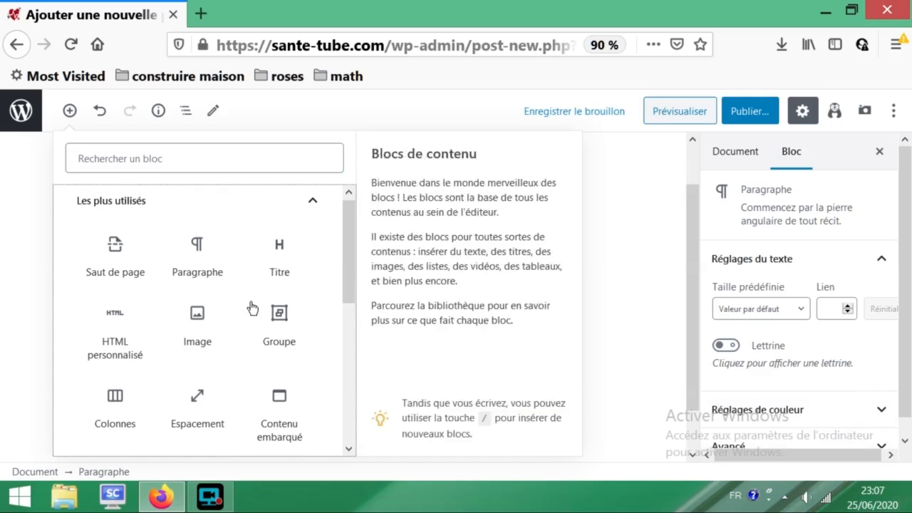
pyautogui.click(200, 317)
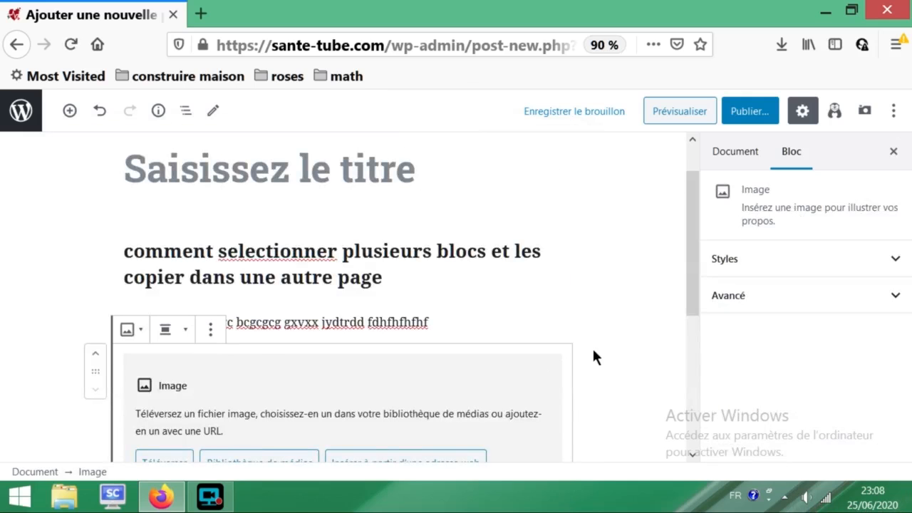
pyautogui.moveTo(694, 214); pyautogui.dragTo(682, 271)
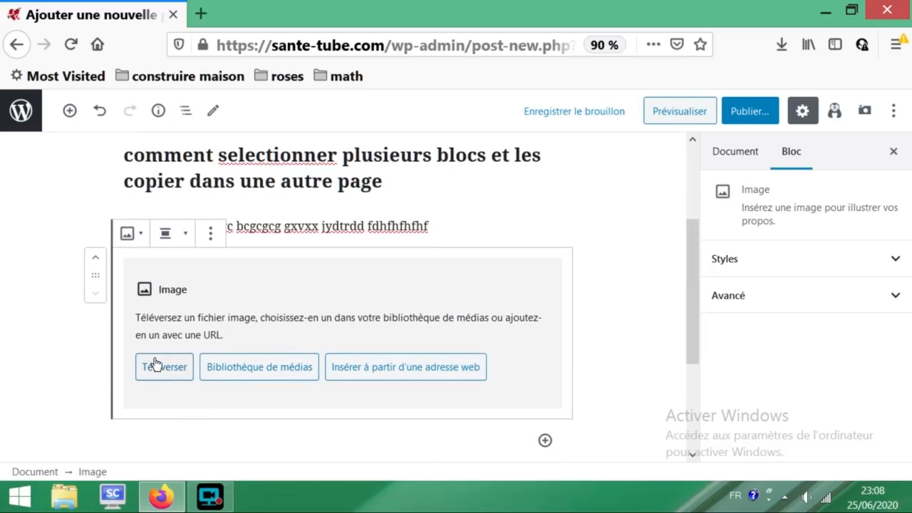
pyautogui.click(248, 376)
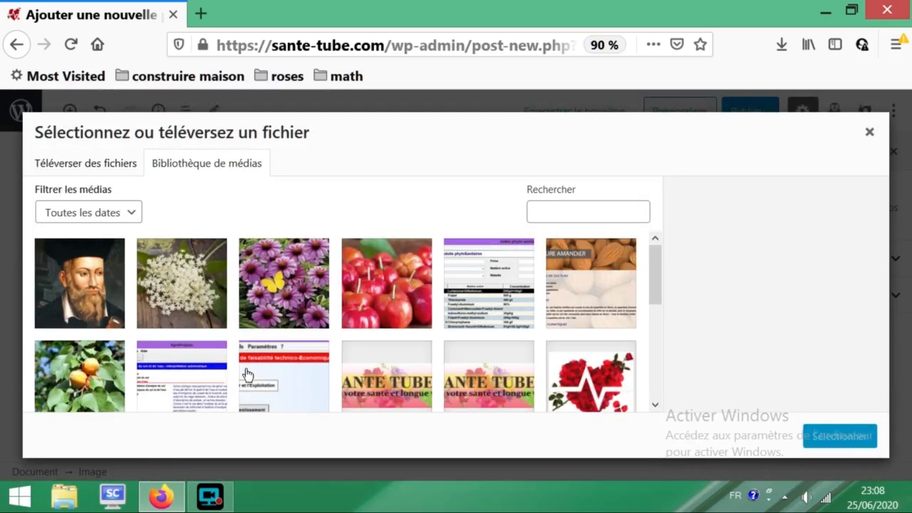
pyautogui.click(395, 308)
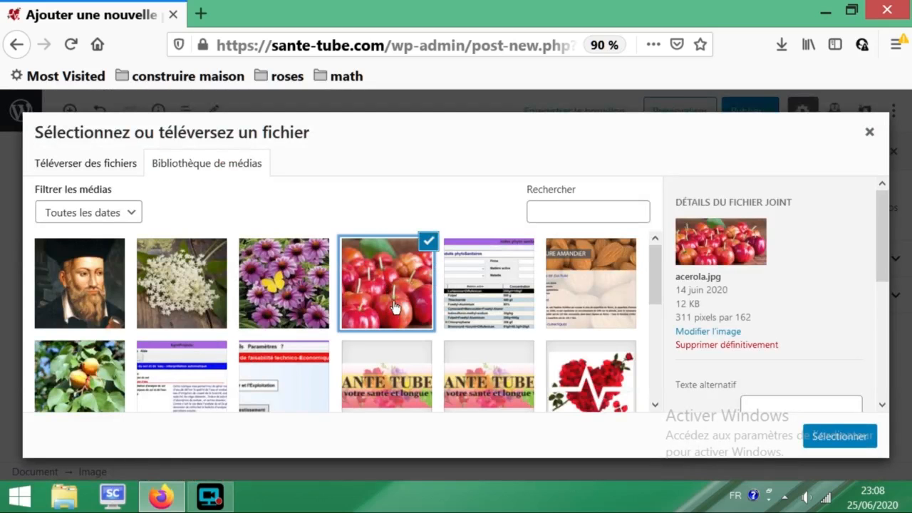
pyautogui.click(848, 442)
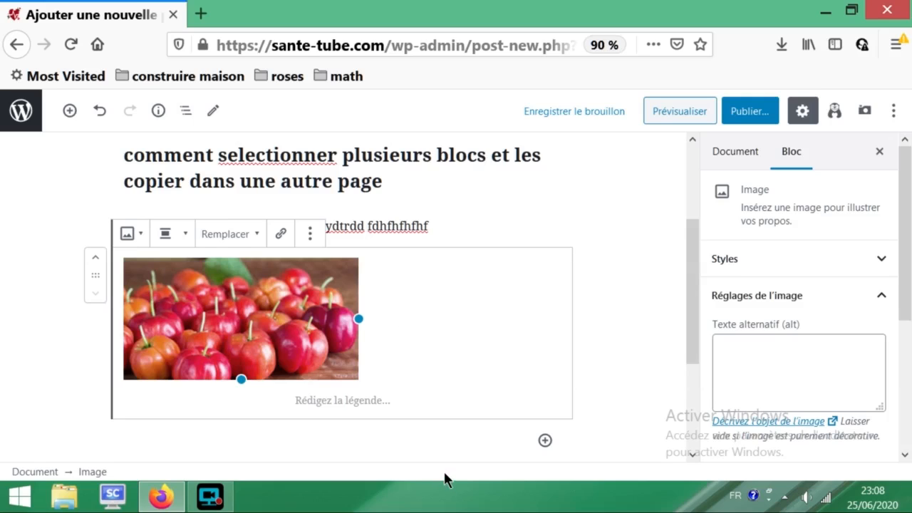
# Add an Espacement block below the cherry image.
pyautogui.click(544, 441)
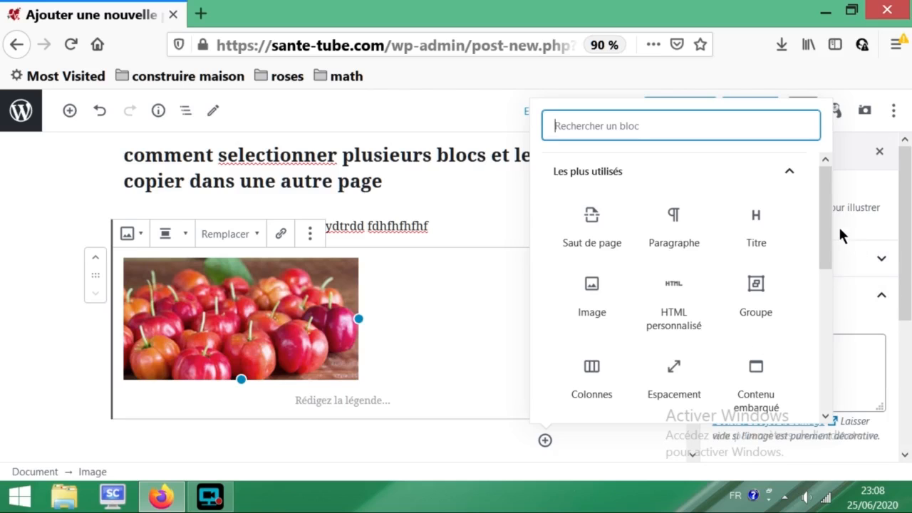
pyautogui.moveTo(826, 228); pyautogui.dragTo(823, 249)
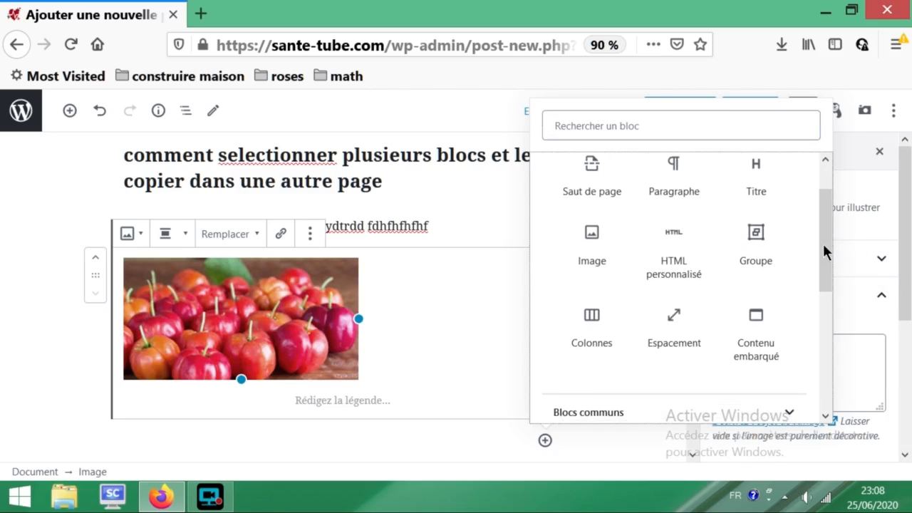
pyautogui.click(674, 324)
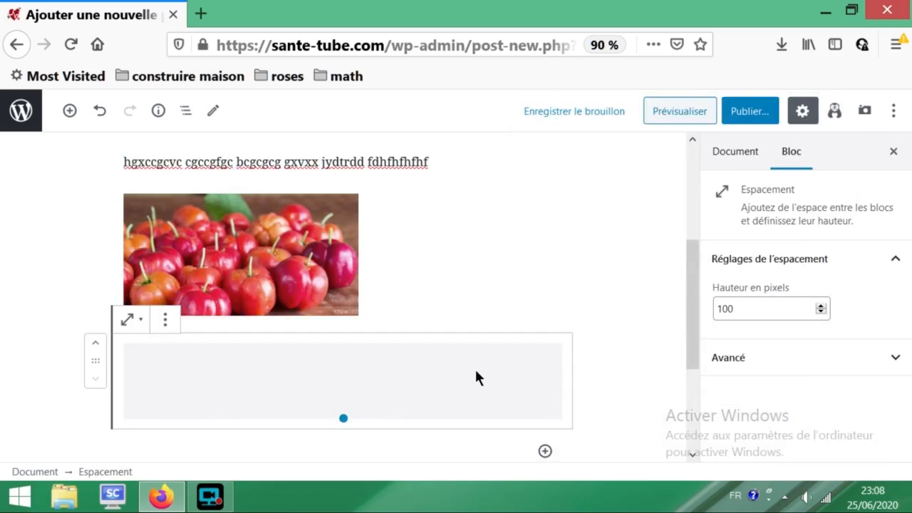
# Add a Colonnes block below the spacer using the two-column variation with a wide first and narrow second column.
pyautogui.moveTo(690, 306); pyautogui.dragTo(688, 339)
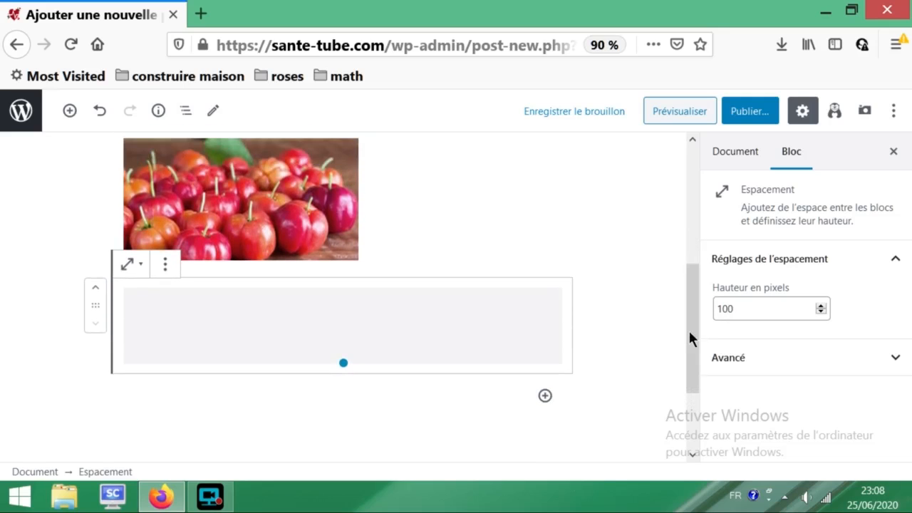
pyautogui.click(546, 395)
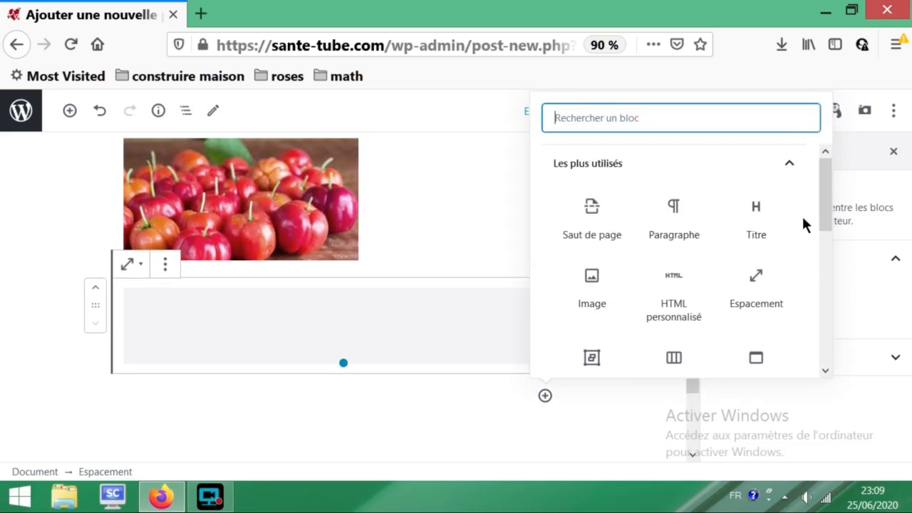
pyautogui.moveTo(827, 210); pyautogui.dragTo(824, 255)
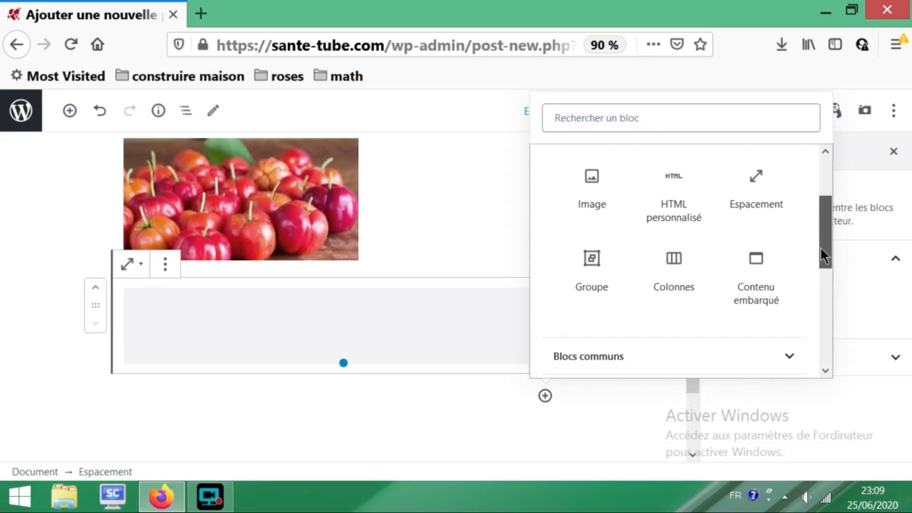
pyautogui.click(674, 270)
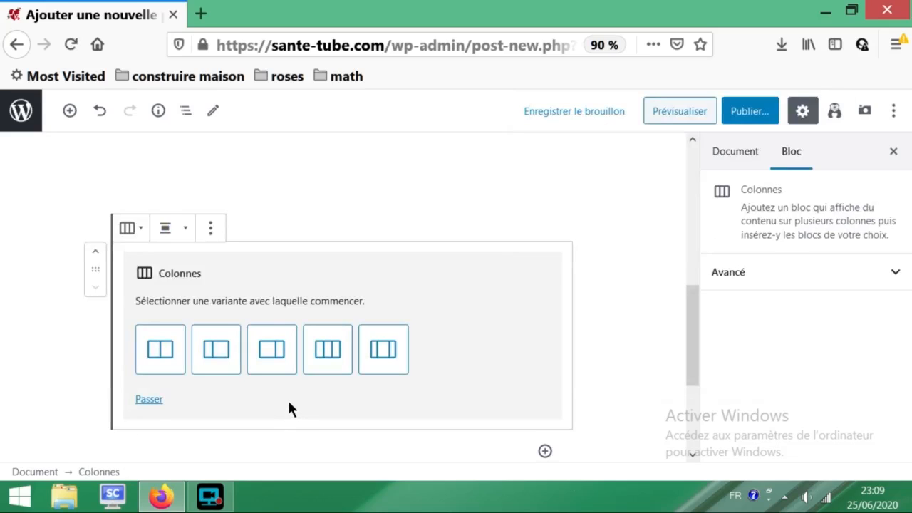
pyautogui.click(277, 354)
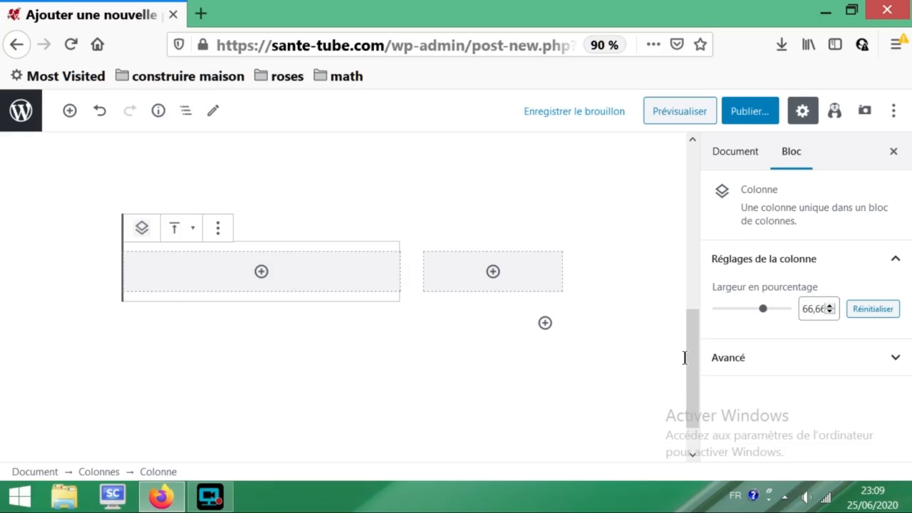
# Select the whole Colonnes block and its narrower column in turn to view their settings.
pyautogui.moveTo(692, 345)
pyautogui.mouseDown()
pyautogui.moveTo(701, 356)
pyautogui.moveTo(701, 337)
pyautogui.mouseUp()
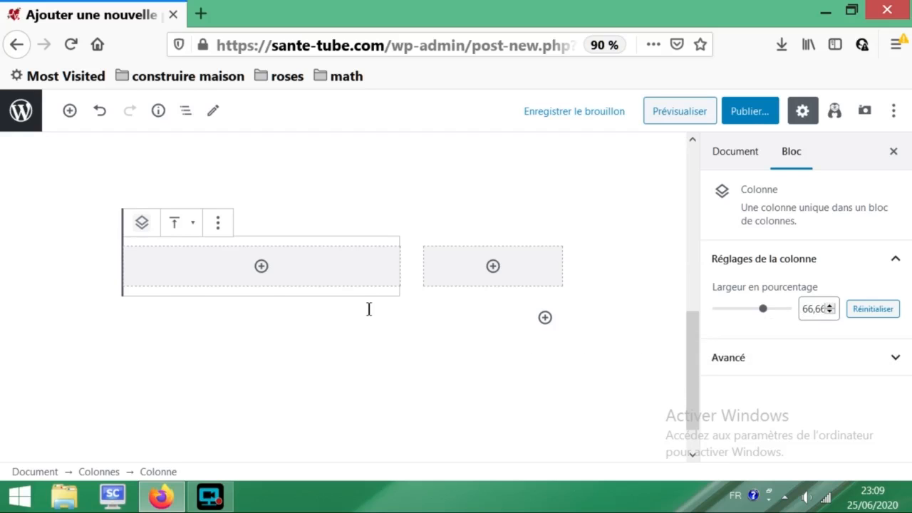
pyautogui.click(413, 271)
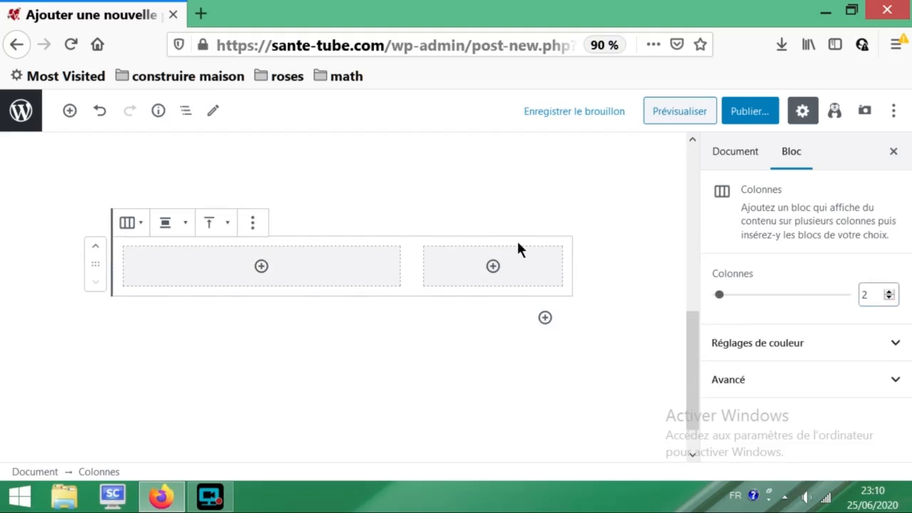
pyautogui.click(435, 246)
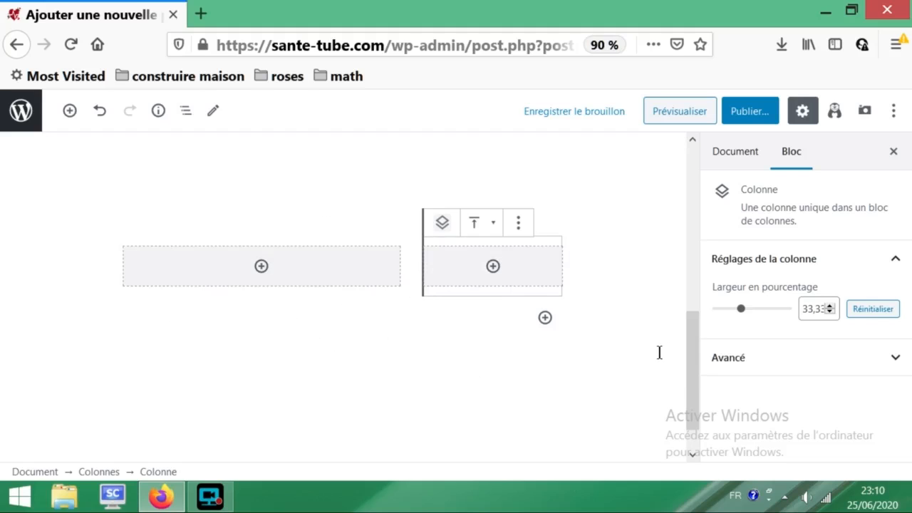
# Enter "a" as the page title and publish the page.
pyautogui.moveTo(691, 378); pyautogui.dragTo(689, 379)
pyautogui.moveTo(688, 379); pyautogui.dragTo(668, 193)
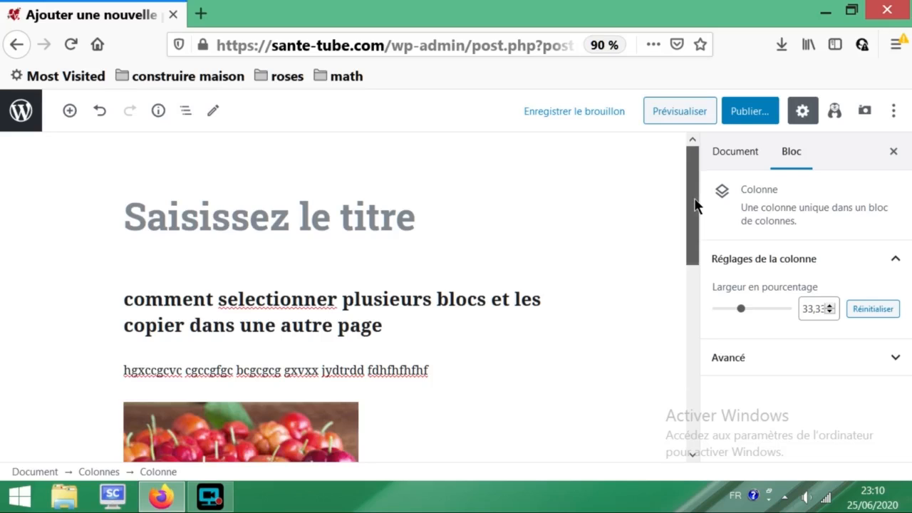
pyautogui.scroll(-1, 695, 204)
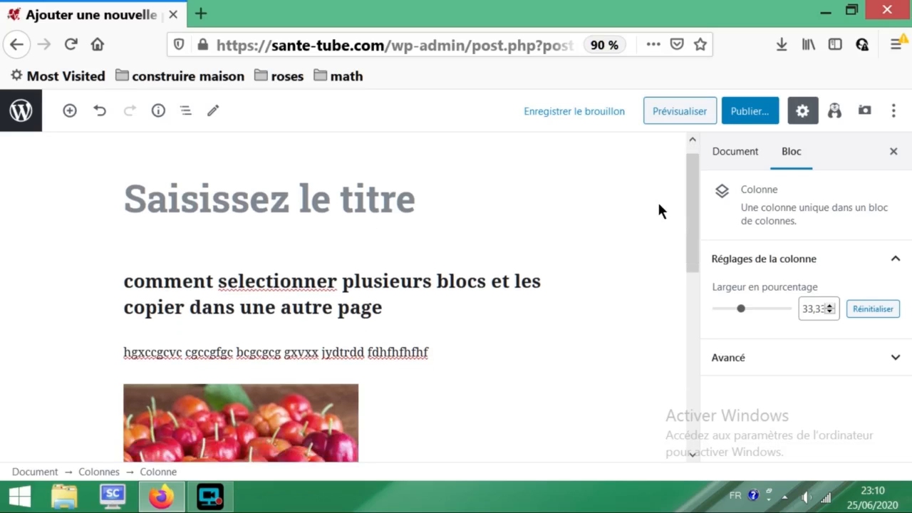
pyautogui.scroll(1, 691, 226)
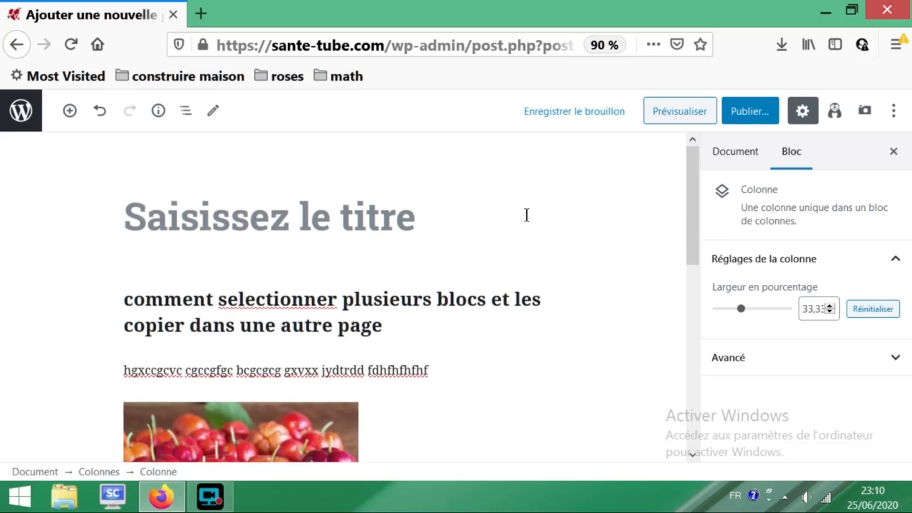
pyautogui.click(124, 224)
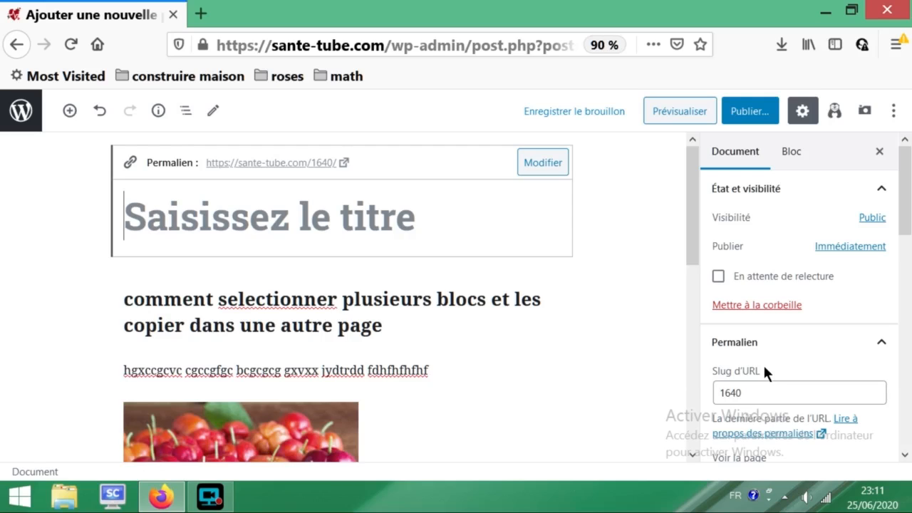
pyautogui.write('a')
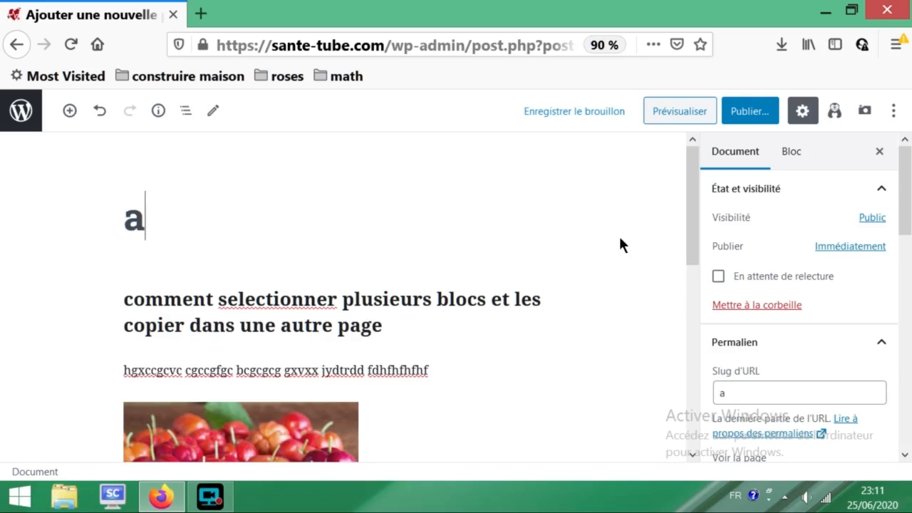
pyautogui.click(750, 114)
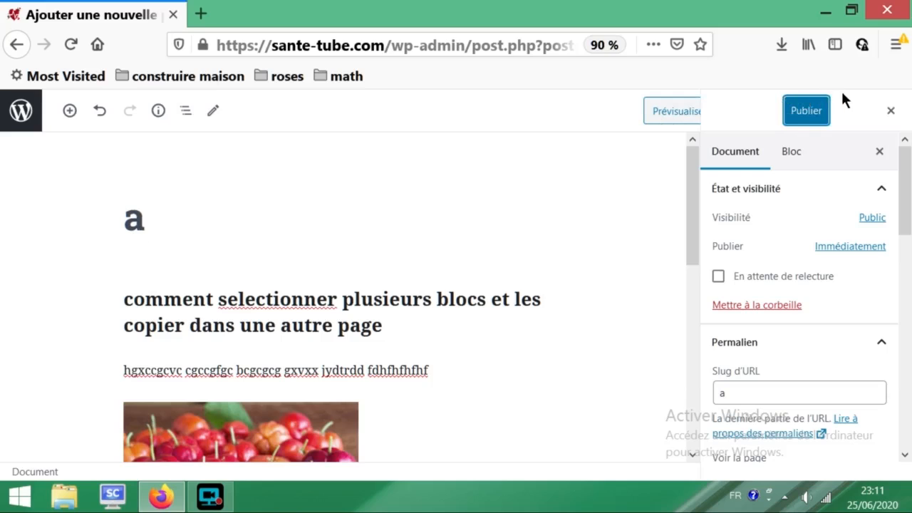
pyautogui.click(816, 112)
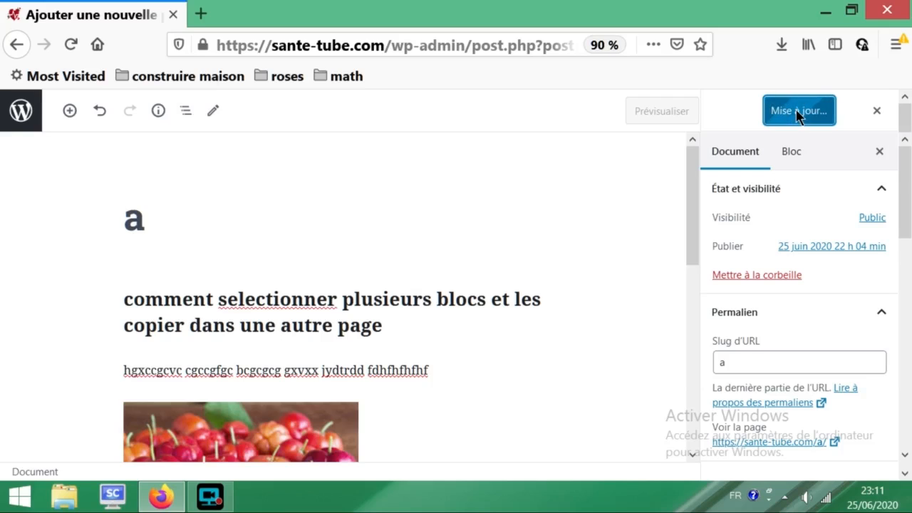
# View the published page's heading, paragraph and image on the live site, and return to the page editor.
pyautogui.click(423, 449)
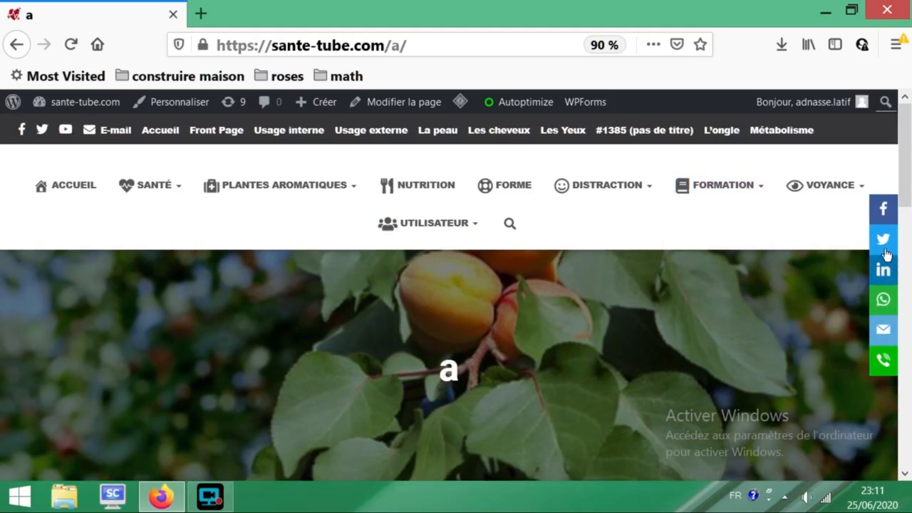
pyautogui.moveTo(906, 139); pyautogui.dragTo(902, 244)
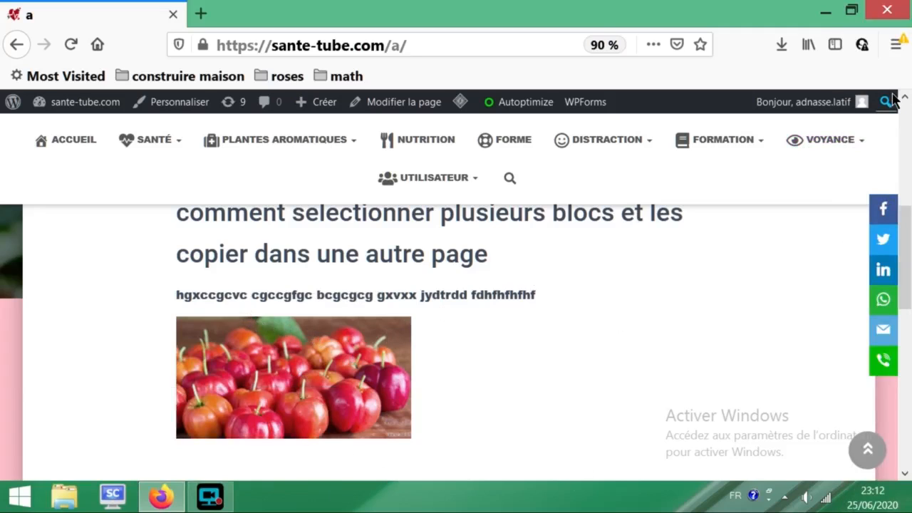
pyautogui.moveTo(908, 221)
pyautogui.mouseDown()
pyautogui.moveTo(911, 266)
pyautogui.moveTo(911, 192)
pyautogui.moveTo(910, 238)
pyautogui.moveTo(910, 211)
pyautogui.mouseUp()
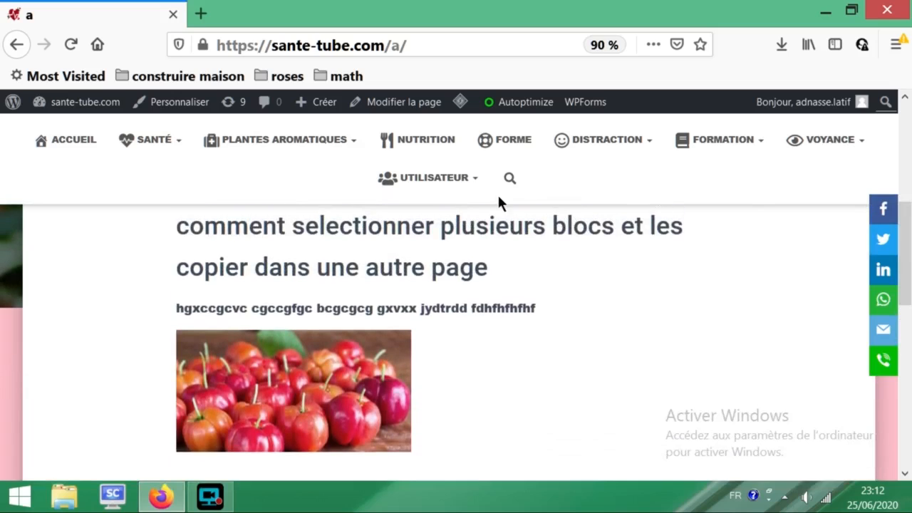
pyautogui.click(17, 44)
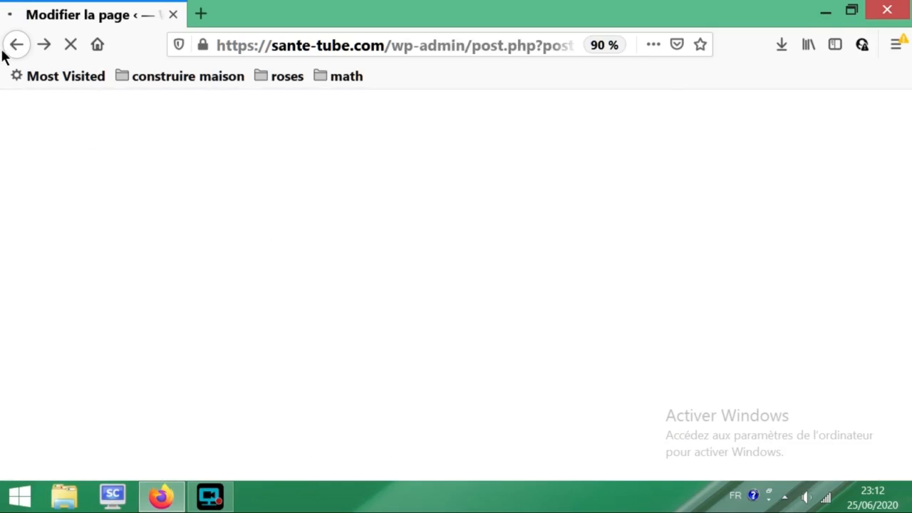
# Open the sante-tube site in a new browser tab and log in with the saved username and password.
pyautogui.click(203, 15)
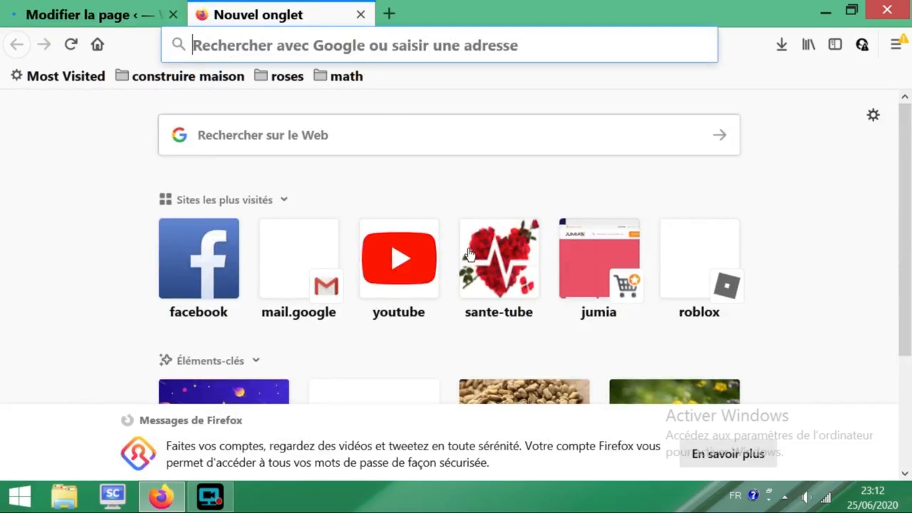
pyautogui.click(481, 268)
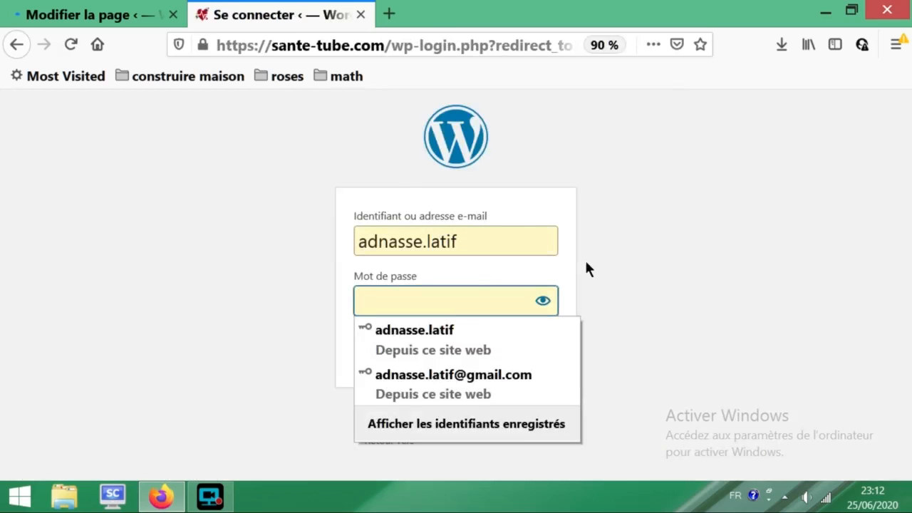
pyautogui.click(411, 374)
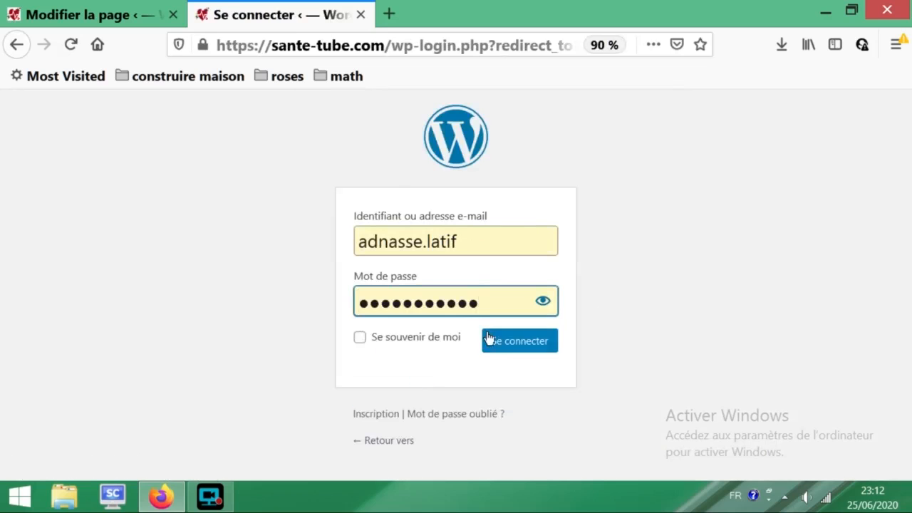
pyautogui.click(507, 345)
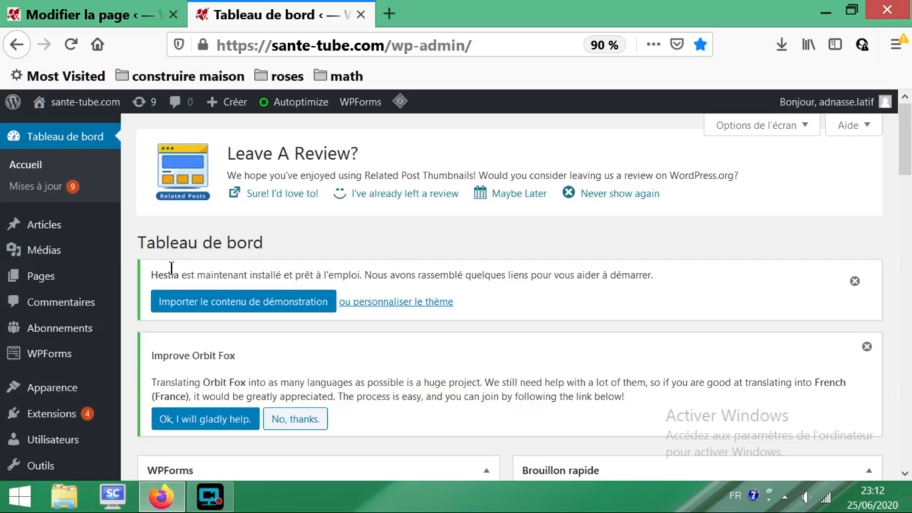
# Add a new blank page from the site's Pages section.
pyautogui.moveTo(44, 284)
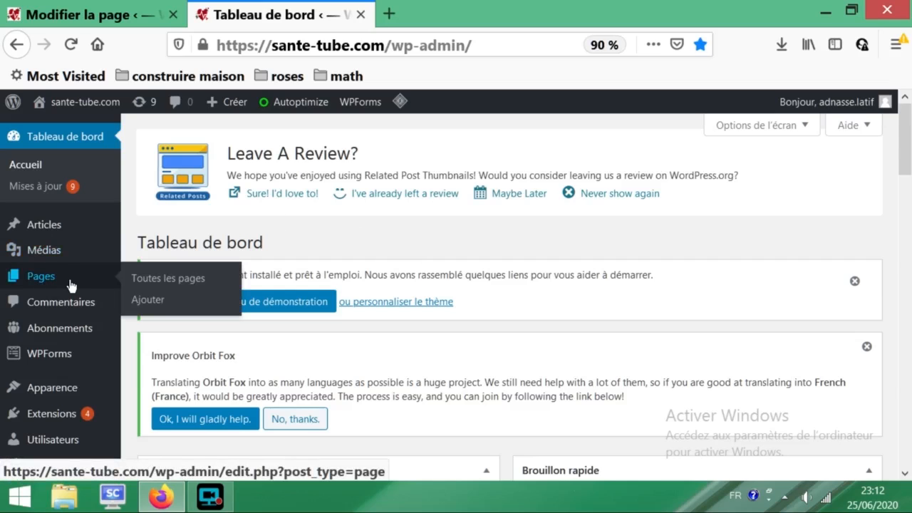
pyautogui.click(42, 283)
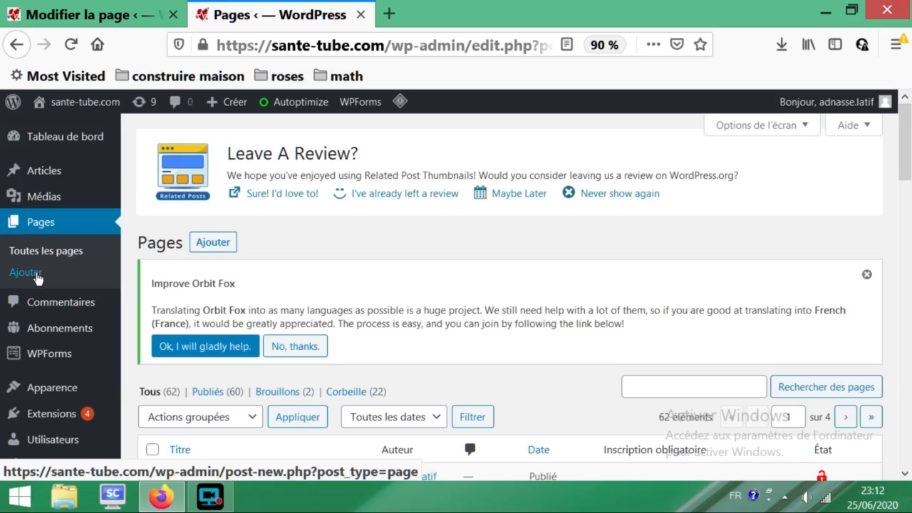
pyautogui.click(38, 278)
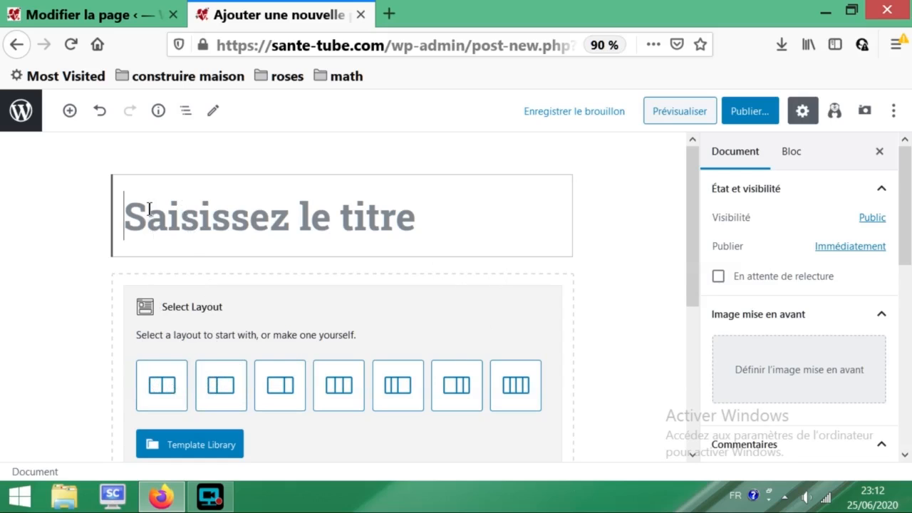
# Return to the editor of page "a" and switch the editing tool to Sélectionner mode.
pyautogui.click(101, 27)
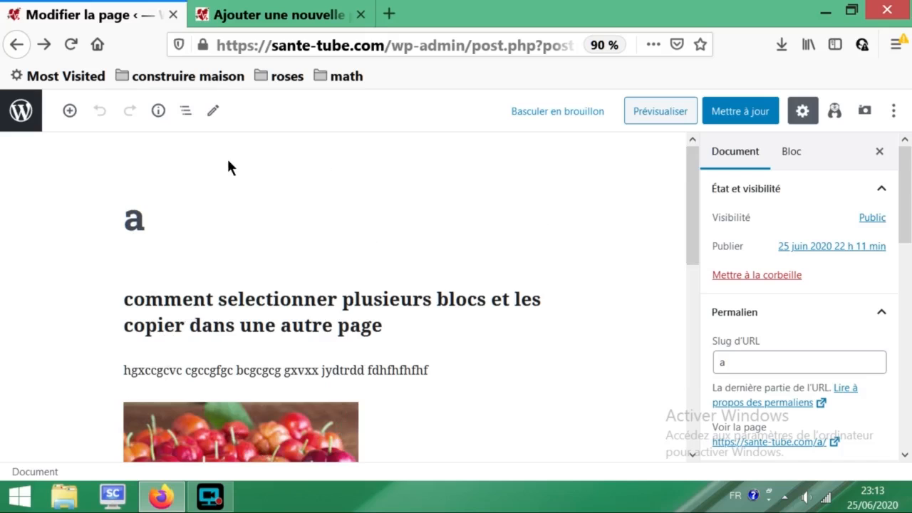
pyautogui.click(214, 113)
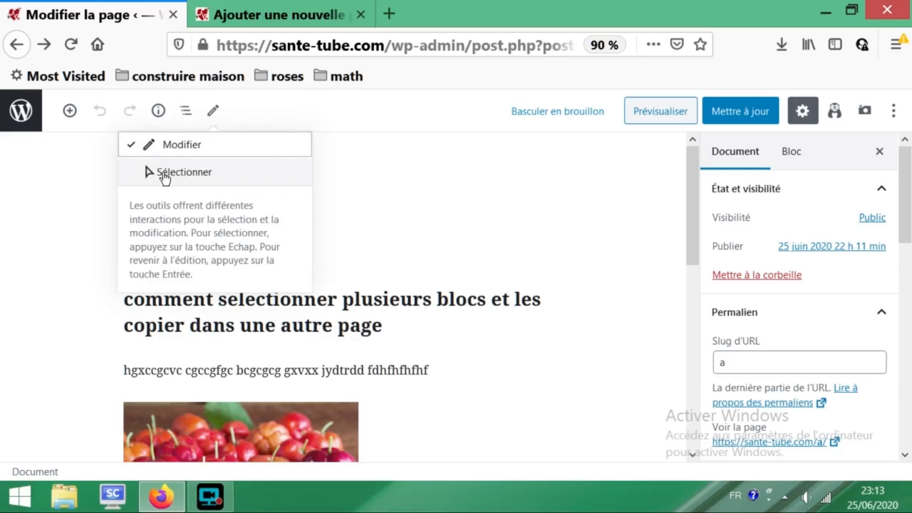
pyautogui.click(164, 177)
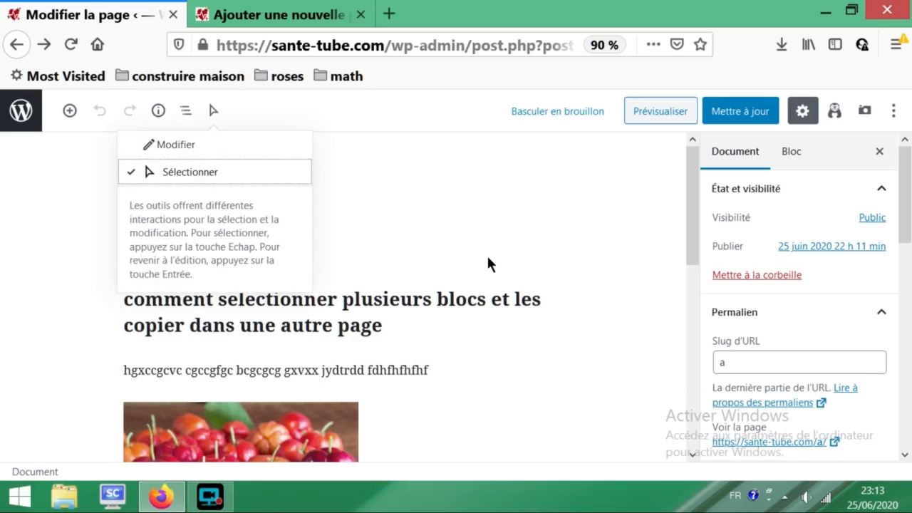
# Select the heading, paragraph and cherry image blocks one at a time to view each block's settings.
pyautogui.click(689, 208)
pyautogui.moveTo(688, 208); pyautogui.dragTo(682, 238)
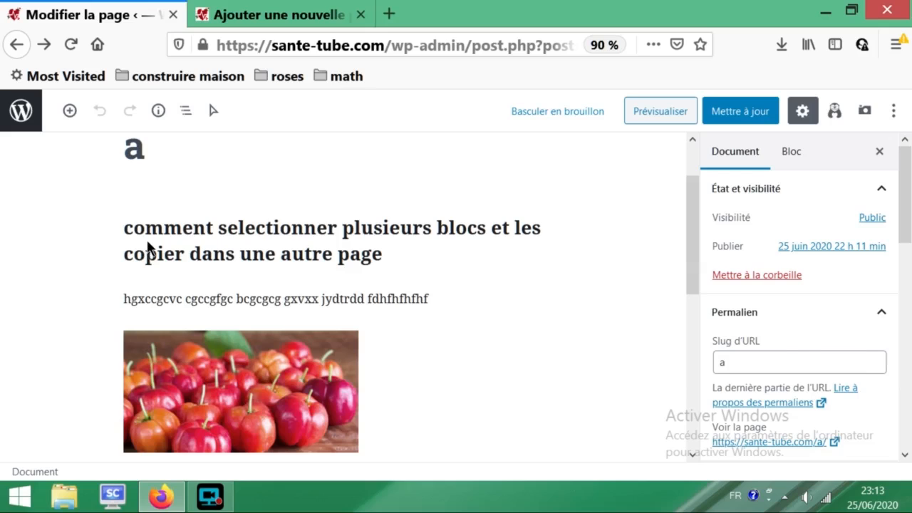
pyautogui.click(149, 247)
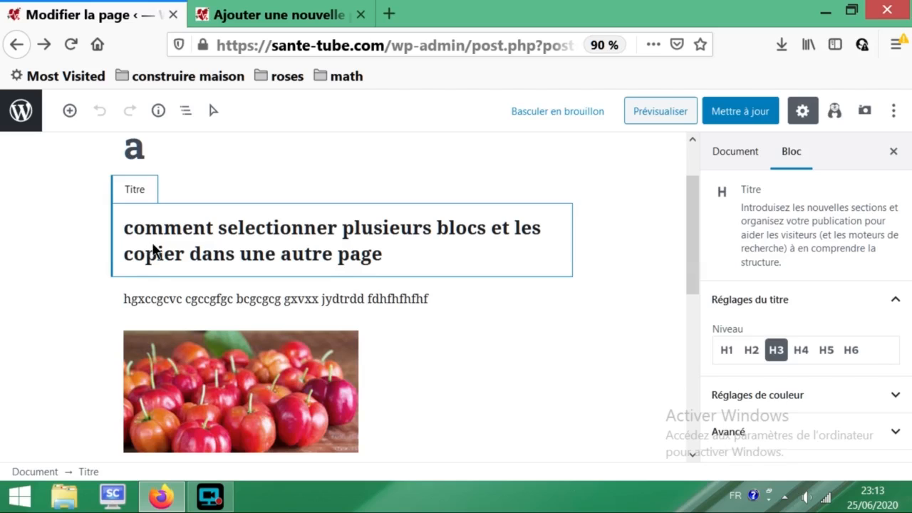
pyautogui.click(140, 305)
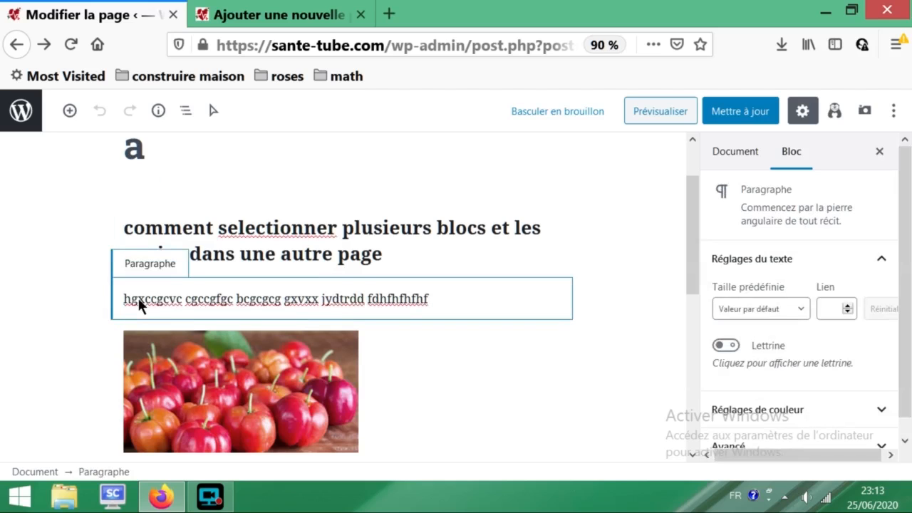
pyautogui.click(148, 369)
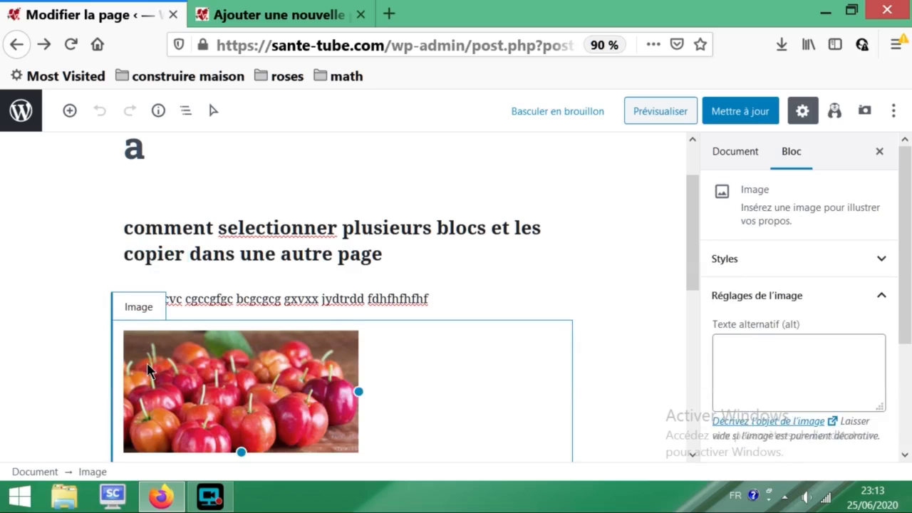
# Select the heading, paragraph and image blocks together on page "a" and copy them.
pyautogui.click(151, 239)
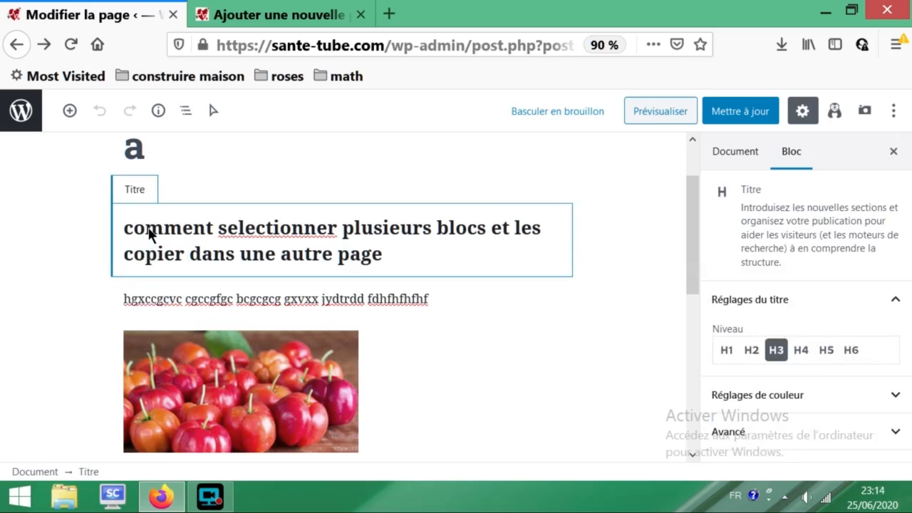
pyautogui.keyDown('shift'); pyautogui.click(166, 305); pyautogui.keyUp('shift')
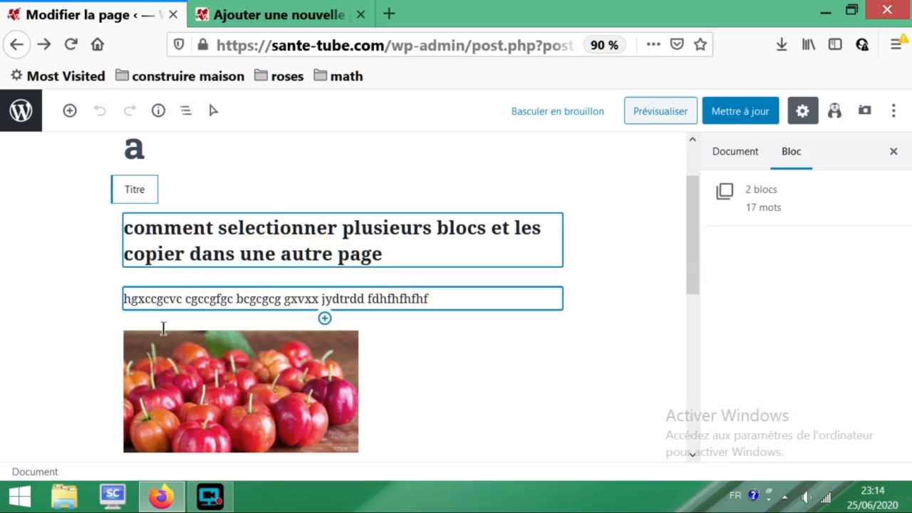
pyautogui.keyDown('shift'); pyautogui.click(166, 373); pyautogui.keyUp('shift')
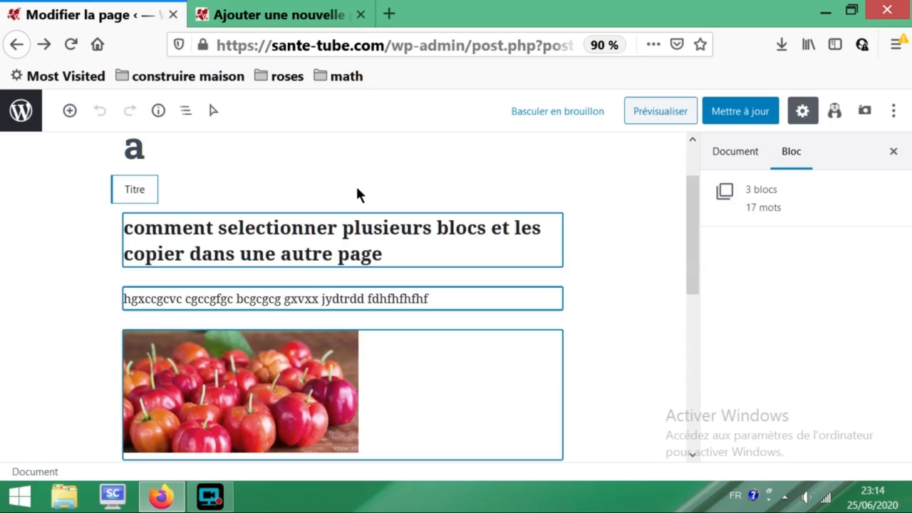
# Paste the copied heading, paragraph and image blocks into the new page below the Select Layout block, and review them.
pyautogui.click(292, 17)
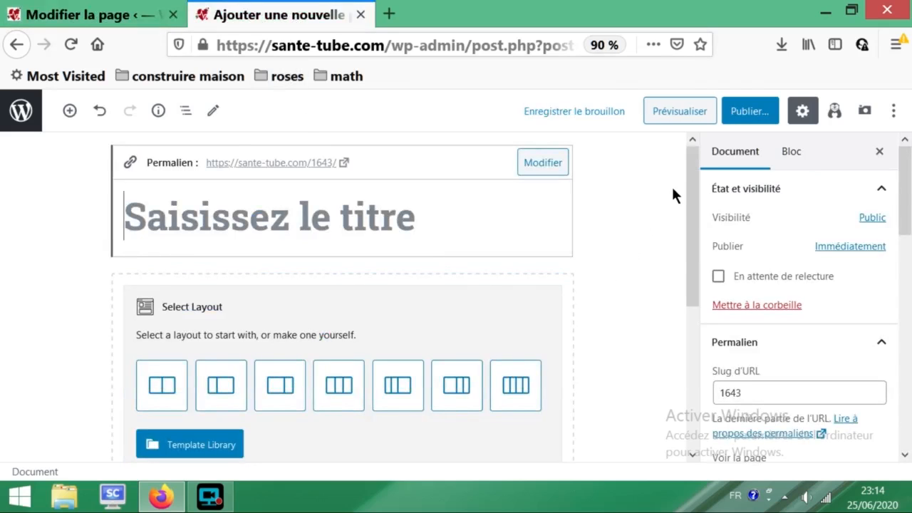
pyautogui.moveTo(688, 194); pyautogui.dragTo(684, 299)
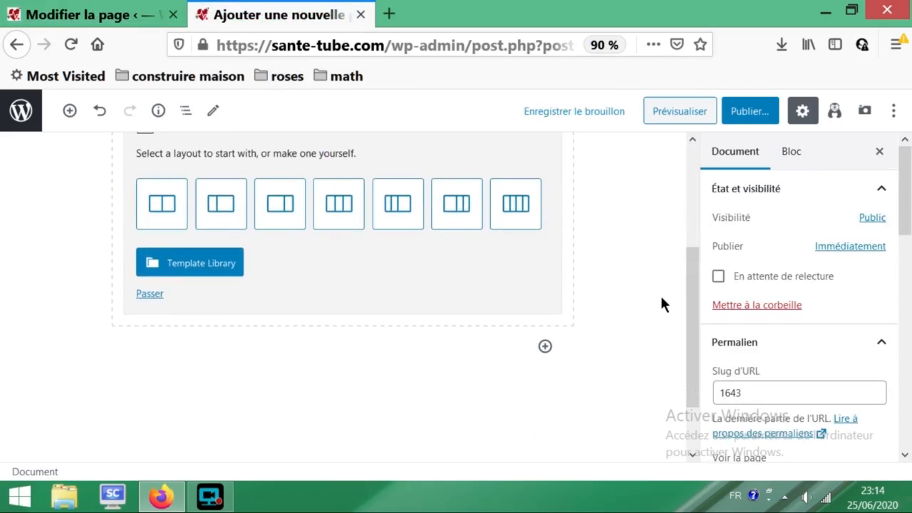
pyautogui.click(496, 346)
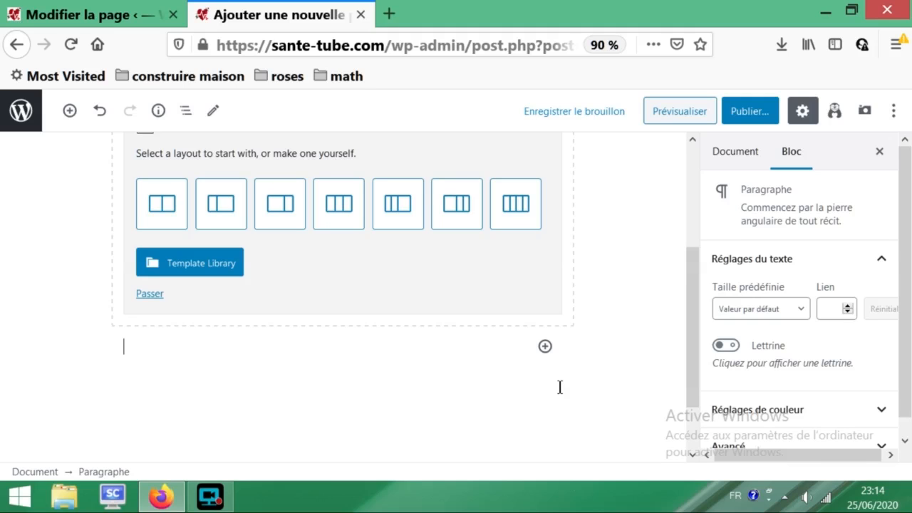
pyautogui.hotkey('ctrl', 'v')
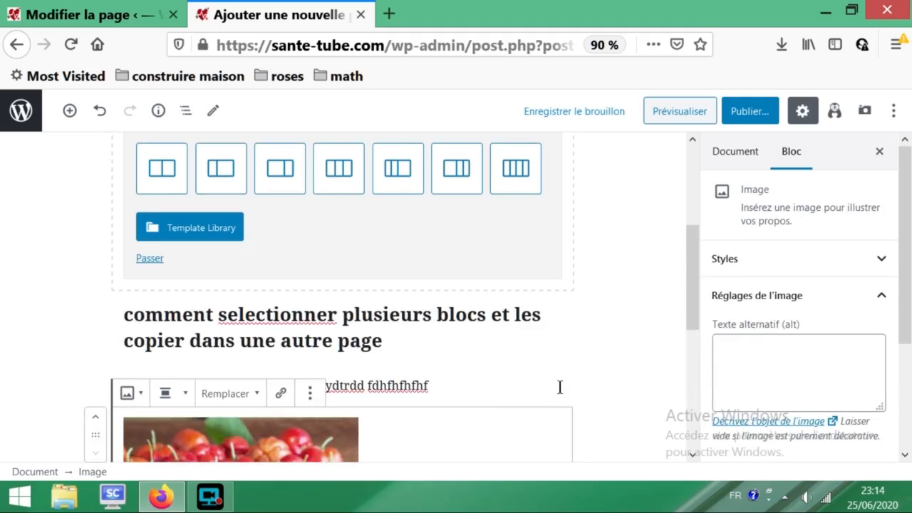
pyautogui.moveTo(692, 259); pyautogui.dragTo(680, 326)
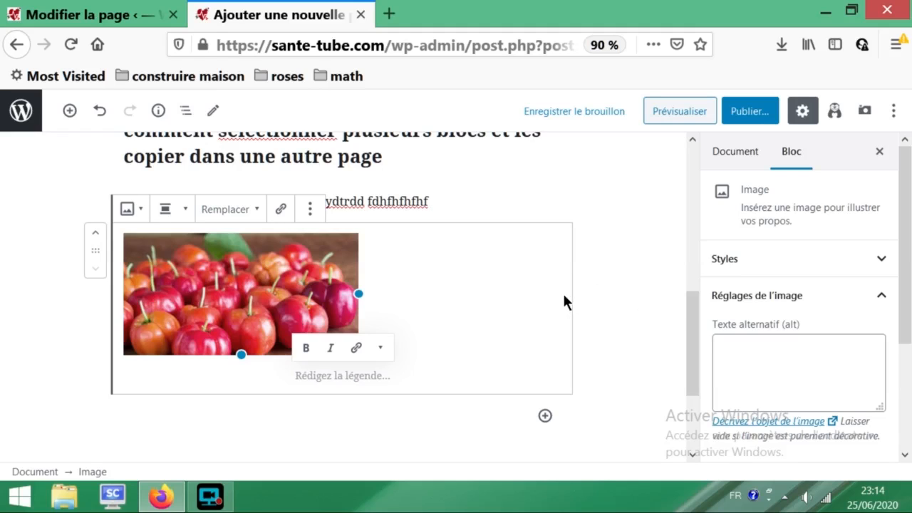
pyautogui.moveTo(692, 359); pyautogui.dragTo(701, 287)
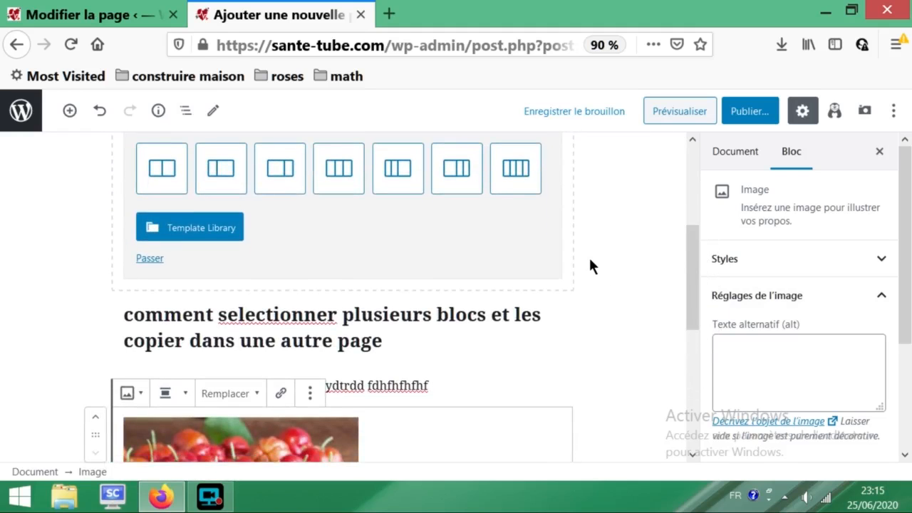